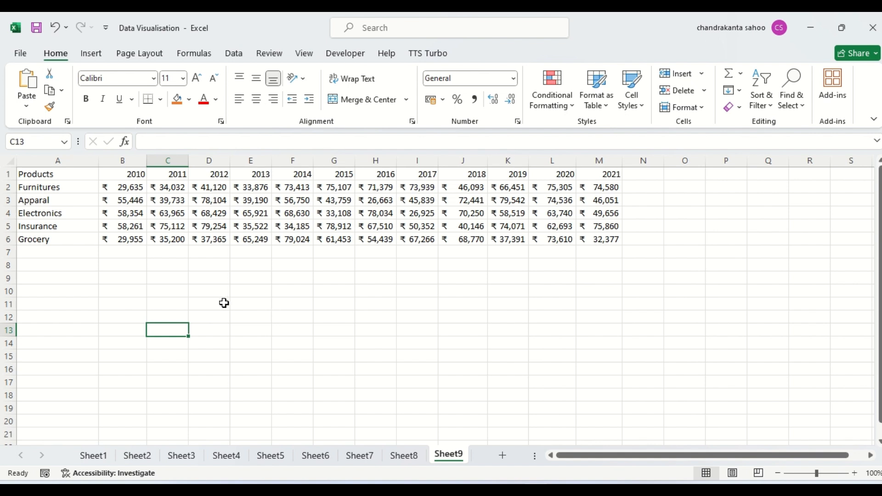
Examine the header row with its year columns and the product names in the first column of the data table
{"action": "left_click", "coordinate": [6, 174]}
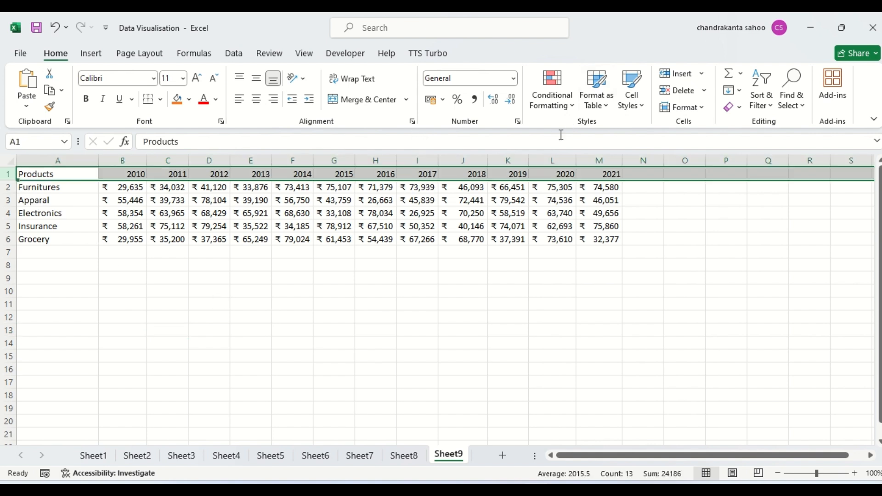
{"action": "left_click", "coordinate": [134, 175]}
{"action": "key", "text": "Right"}
{"action": "key", "text": "Right"}
{"action": "key", "text": "Right"}
{"action": "key", "text": "Right"}
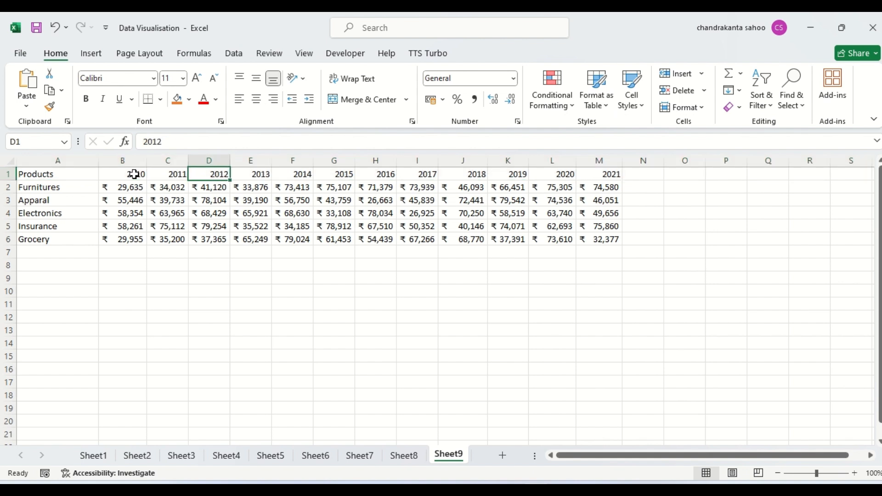
{"action": "key", "text": "Right"}
{"action": "key", "text": "Right"}
{"action": "key", "text": "Right"}
{"action": "key", "text": "Right"}
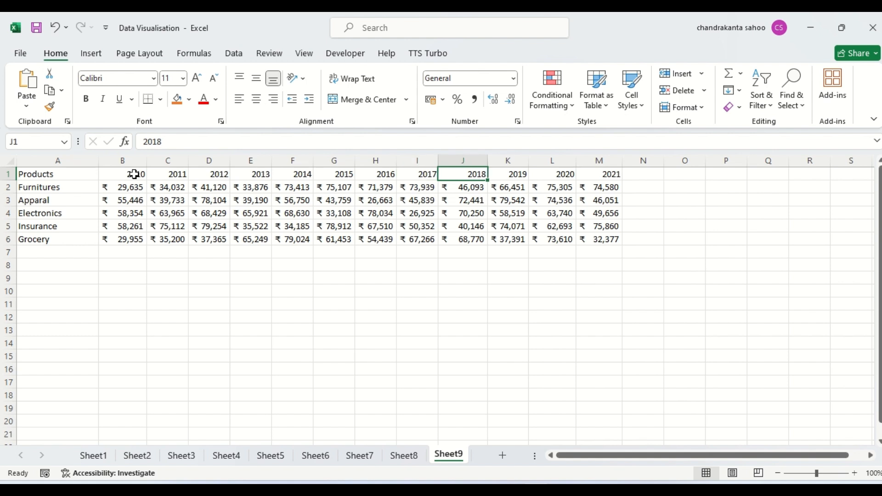
{"action": "left_click", "coordinate": [127, 175]}
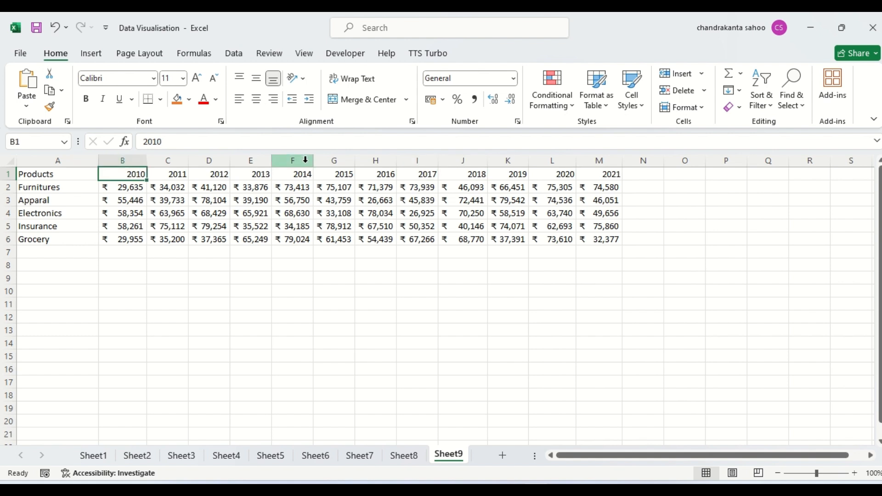
{"action": "key", "text": "ctrl+shift+Right"}
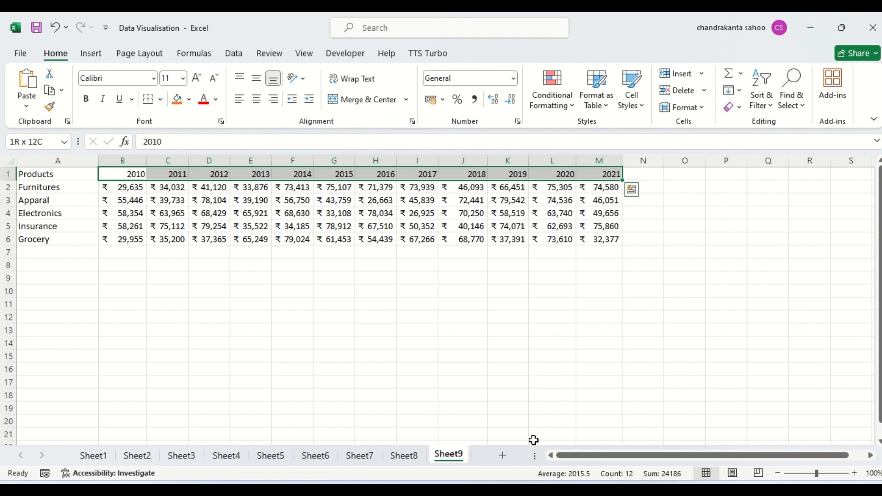
{"action": "left_click", "coordinate": [345, 340]}
{"action": "left_click", "coordinate": [34, 190]}
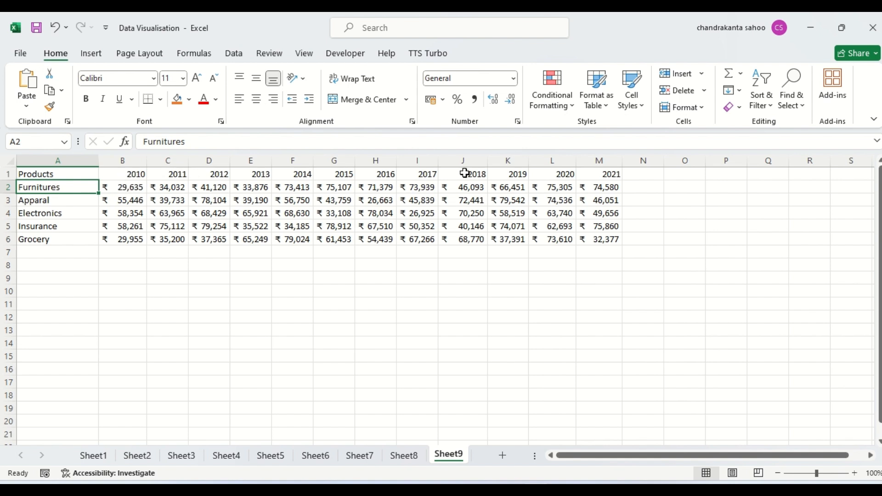
{"action": "left_click", "coordinate": [246, 358]}
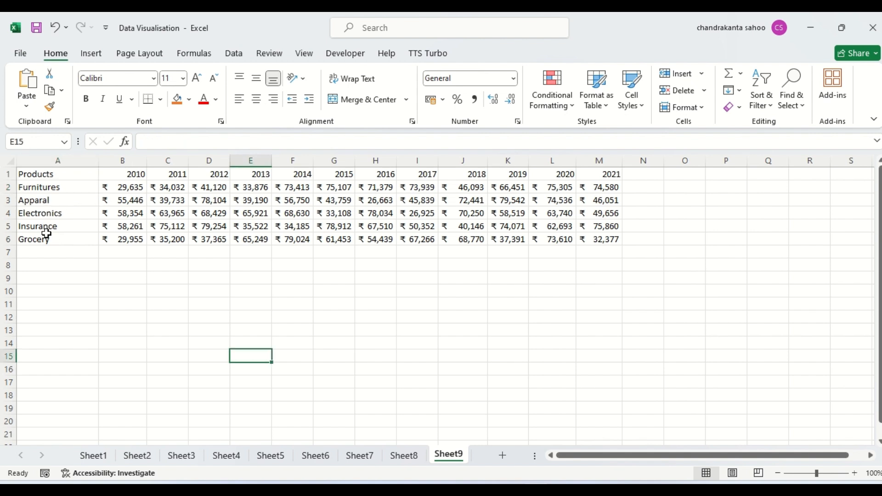
Link cell A8 to the Products header with the formula =A1
{"action": "left_click", "coordinate": [64, 271]}
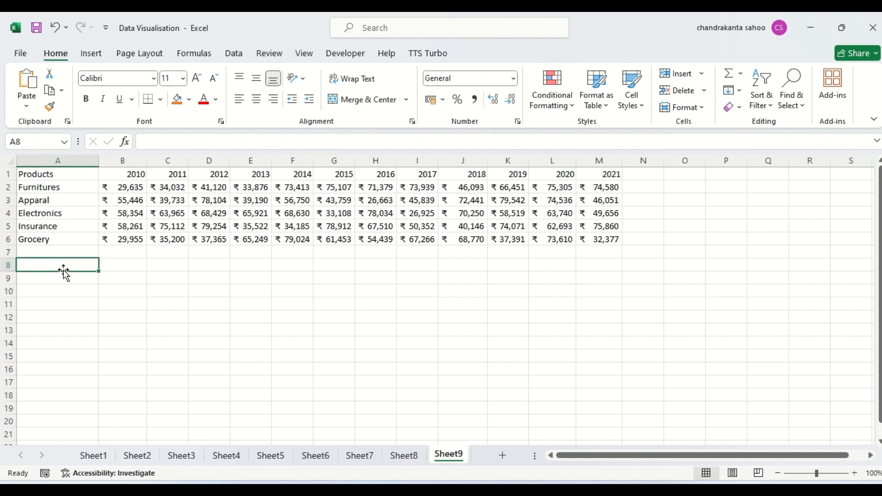
{"action": "type", "text": "="}
{"action": "left_click", "coordinate": [38, 174]}
{"action": "key", "text": "Return"}
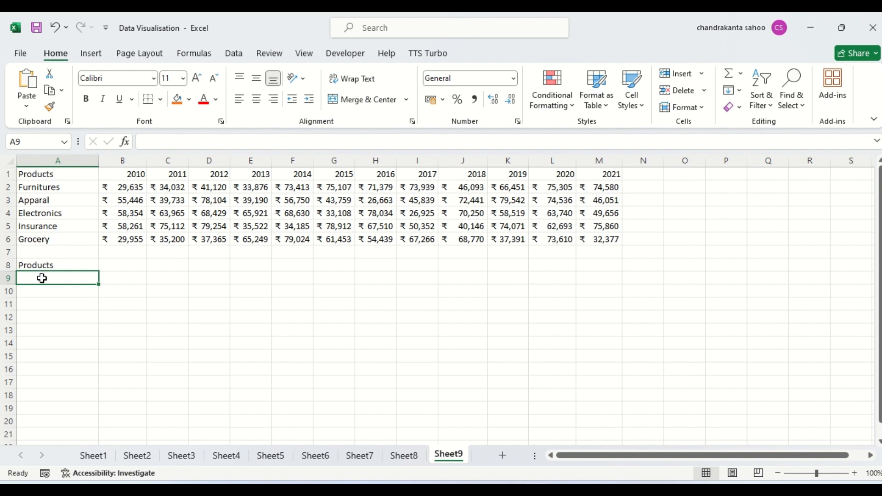
Link cell A9 to the first product with =A2 and fill the formula down to A13
{"action": "type", "text": "="}
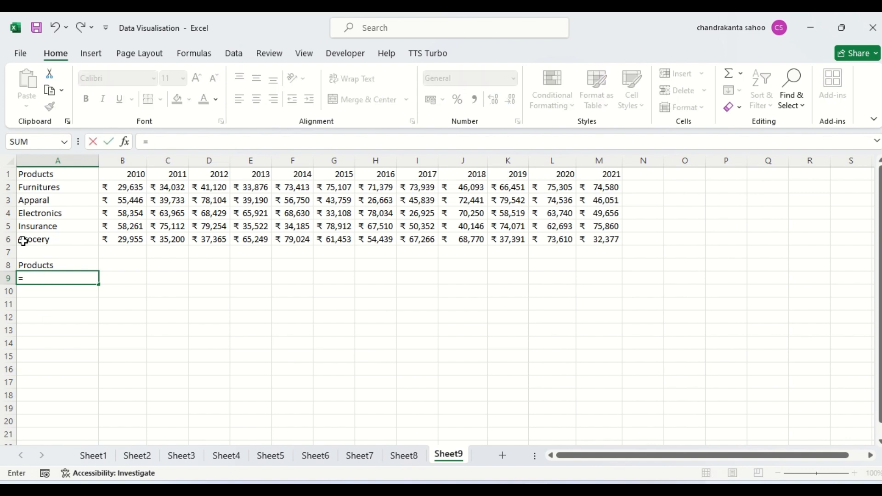
{"action": "left_click", "coordinate": [27, 188]}
{"action": "key", "text": "Return"}
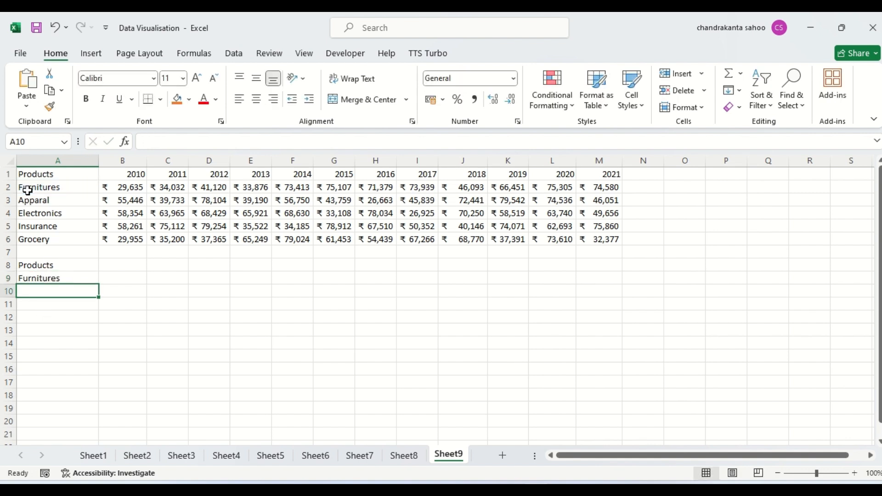
{"action": "left_click", "coordinate": [54, 279]}
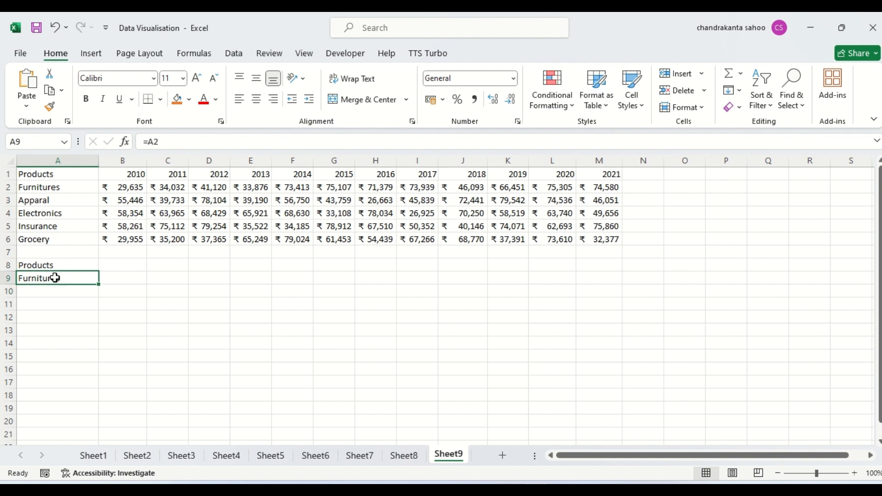
{"action": "left_click_drag", "start_coordinate": [100, 285], "coordinate": [102, 337]}
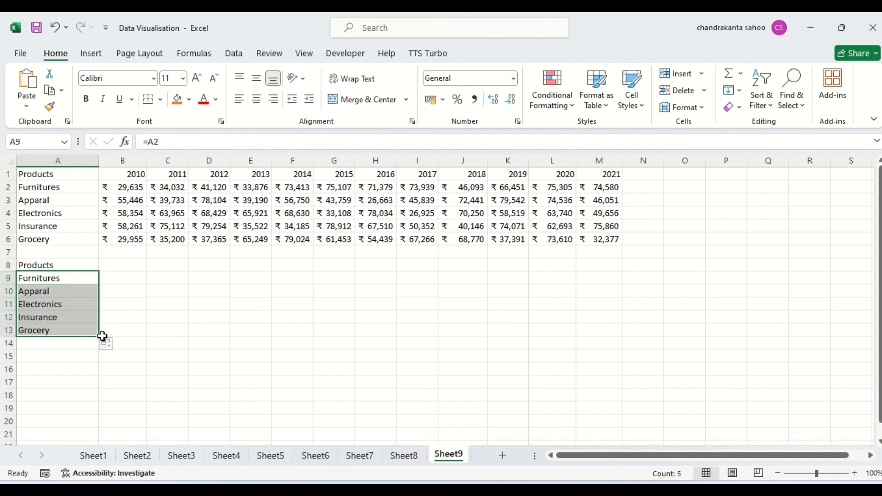
Enter the year 2010 in cell B8 and set its number format to General
{"action": "left_click", "coordinate": [109, 267]}
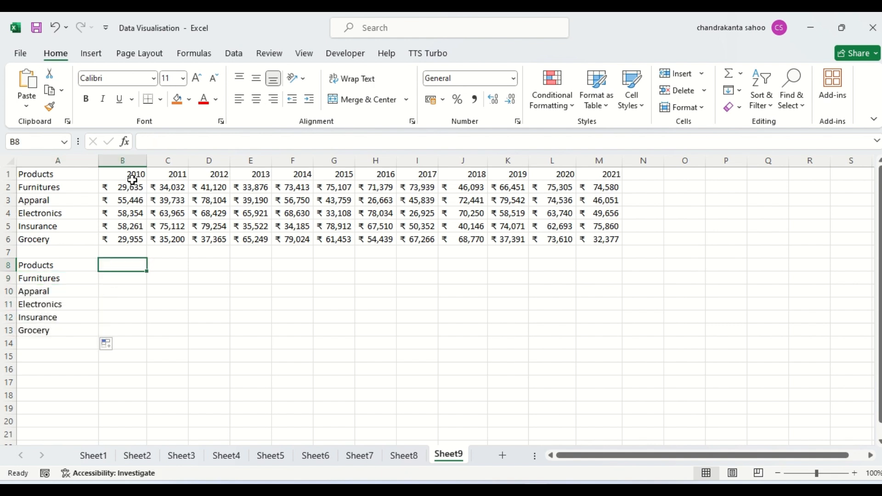
{"action": "type", "text": "2,"}
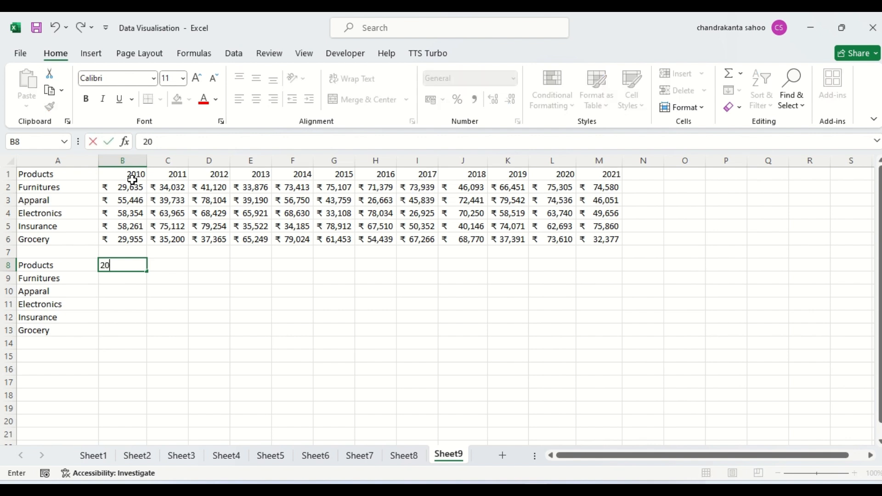
{"action": "type", "text": "010"}
{"action": "left_click", "coordinate": [194, 308]}
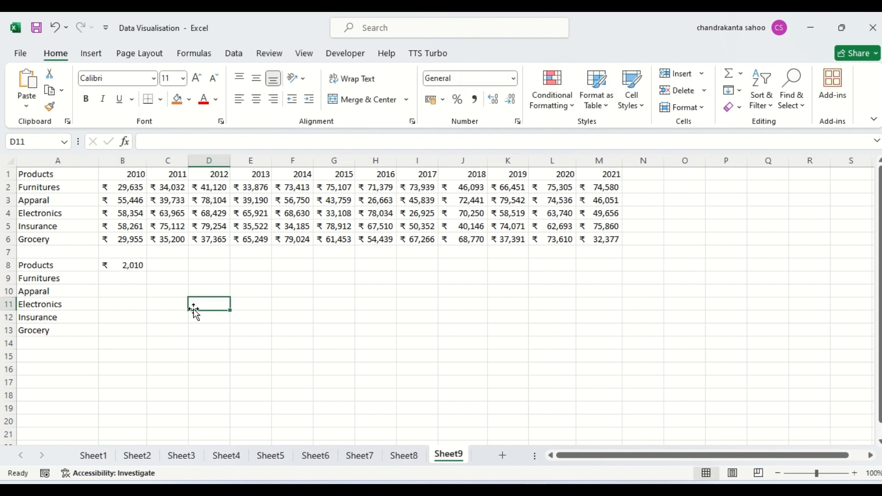
{"action": "left_click", "coordinate": [123, 265]}
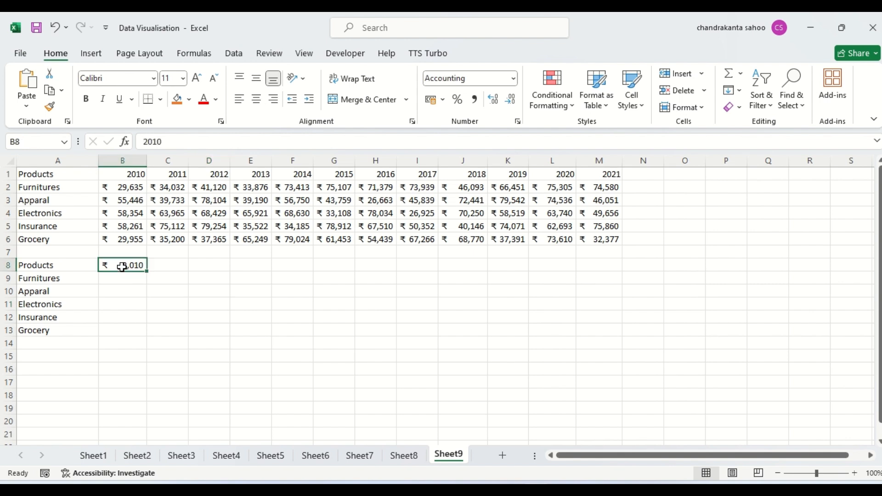
{"action": "left_click", "coordinate": [514, 78]}
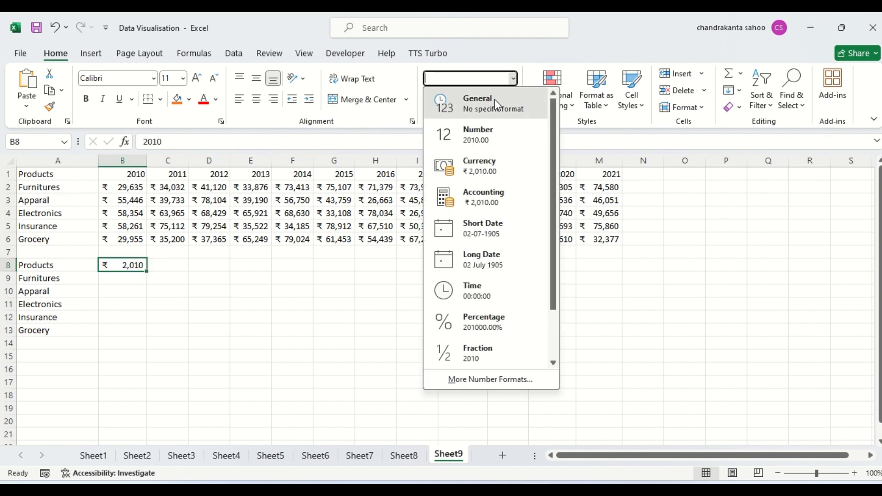
{"action": "left_click", "coordinate": [500, 98]}
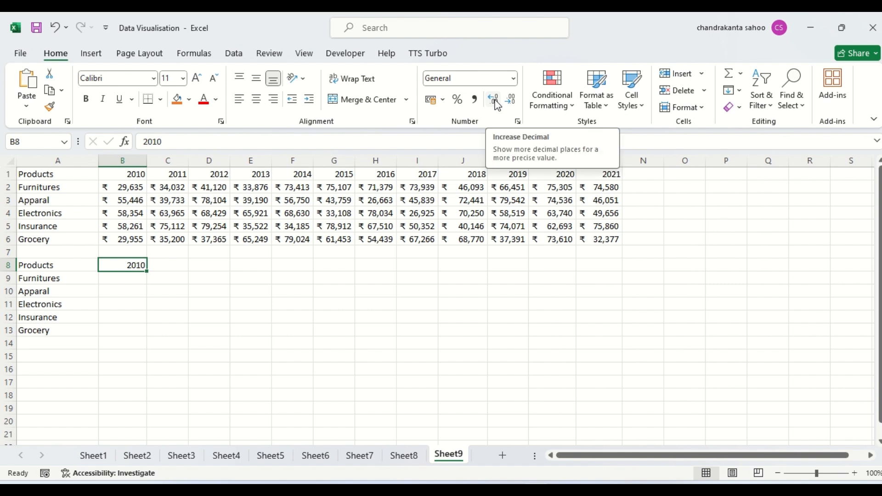
{"action": "left_click", "coordinate": [196, 317]}
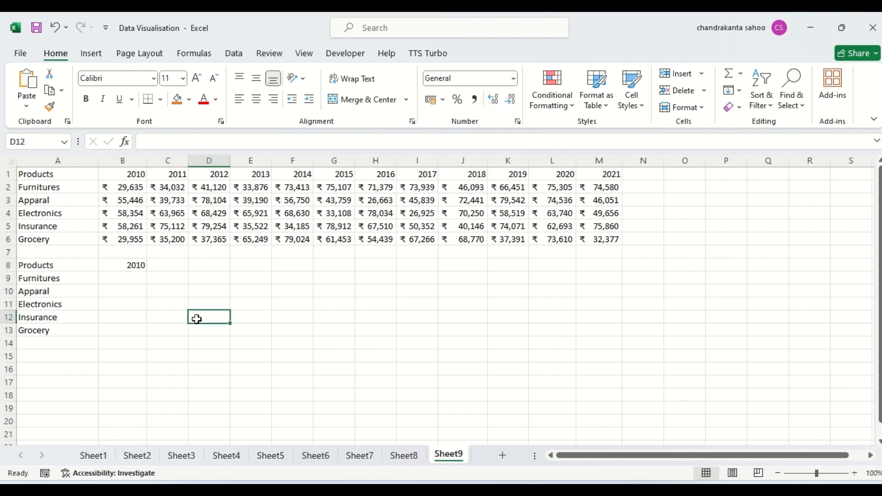
Begin an INDEX formula in cell B9 with the whole data table A1:M6 as the array
{"action": "left_click", "coordinate": [121, 278]}
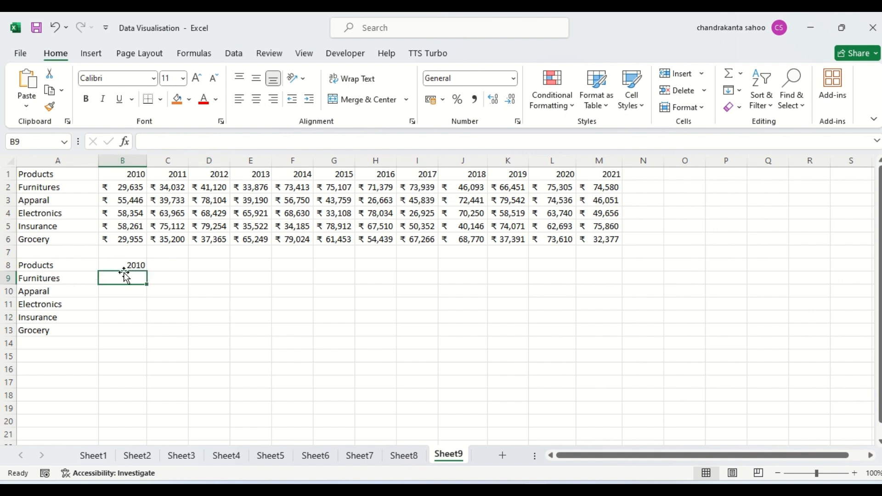
{"action": "left_click", "coordinate": [133, 265]}
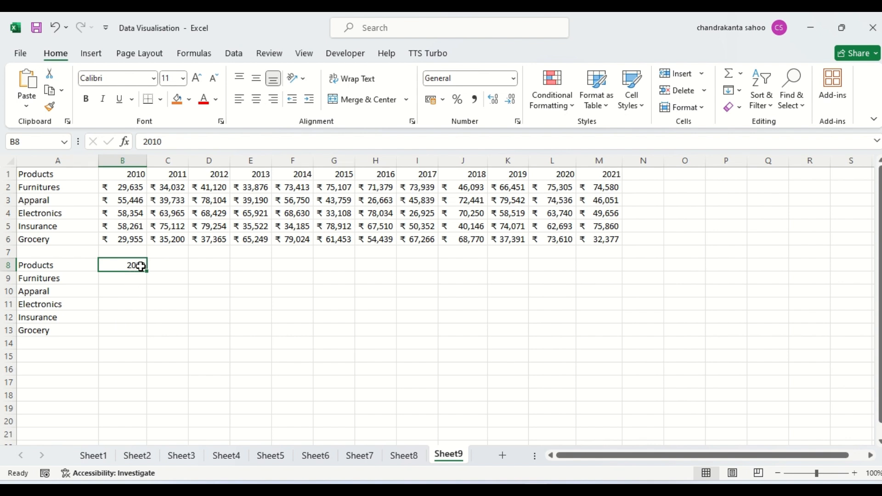
{"action": "left_click", "coordinate": [125, 281]}
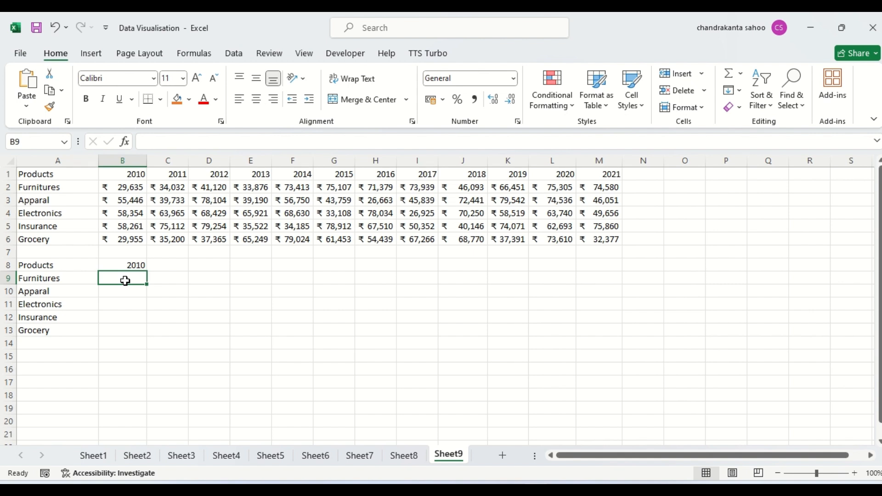
{"action": "type", "text": "="}
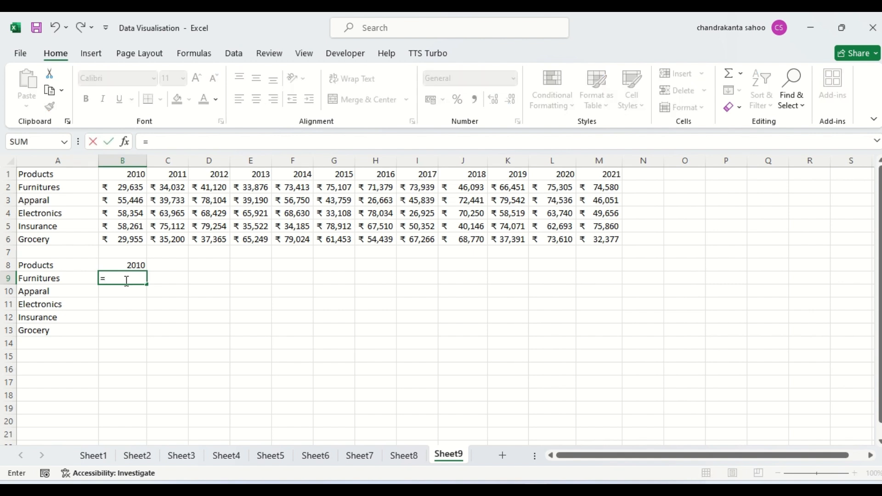
{"action": "type", "text": "index"}
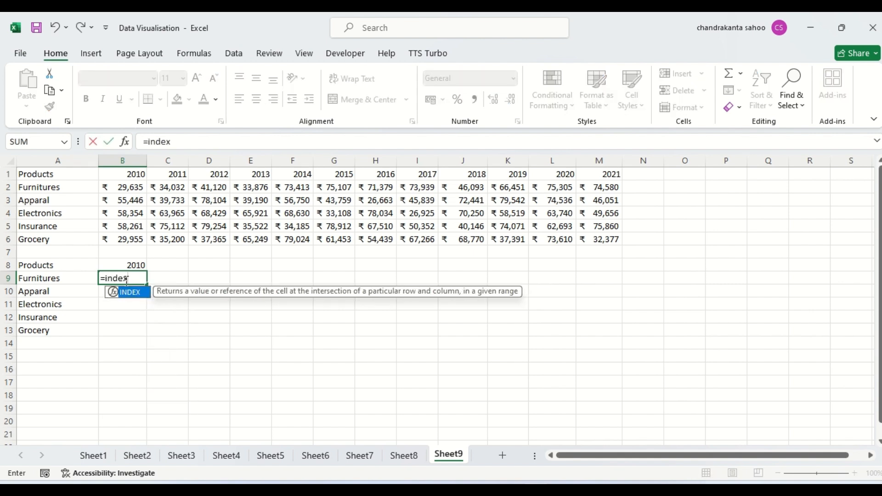
{"action": "double_click", "coordinate": [112, 293]}
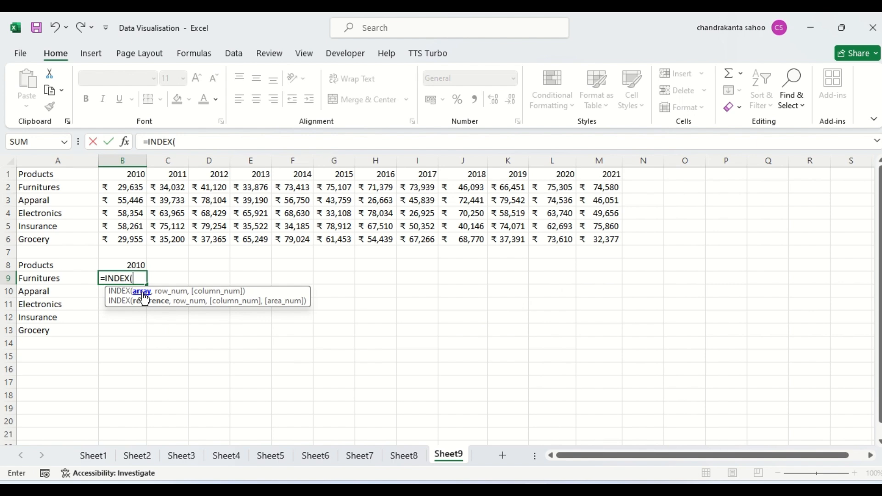
{"action": "left_click", "coordinate": [25, 173]}
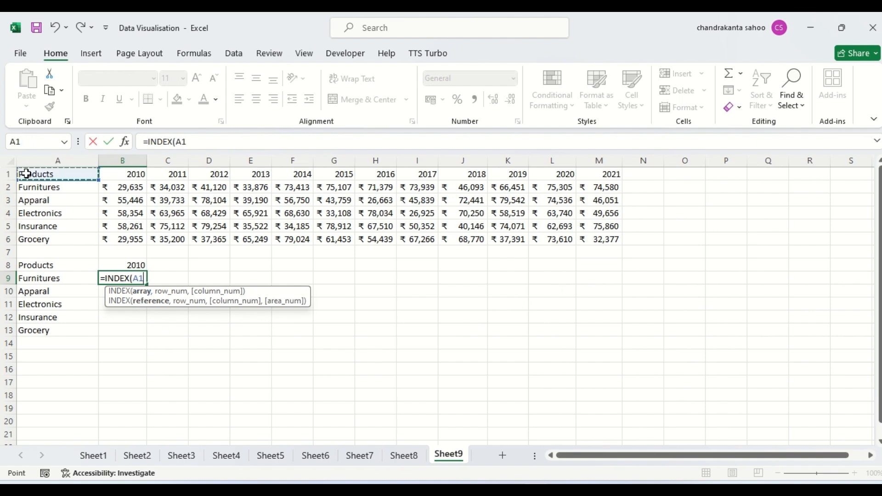
{"action": "key", "text": "ctrl+shift+Right"}
{"action": "key", "text": "ctrl+shift+Down"}
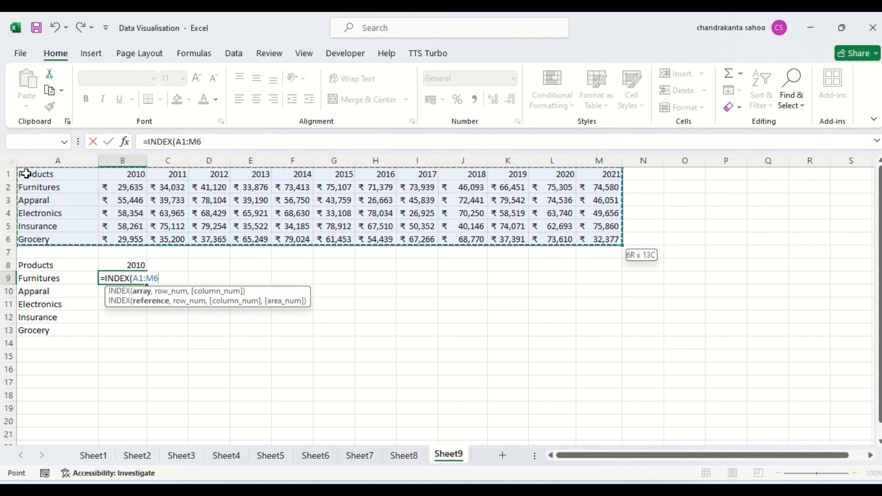
{"action": "type", "text": ","}
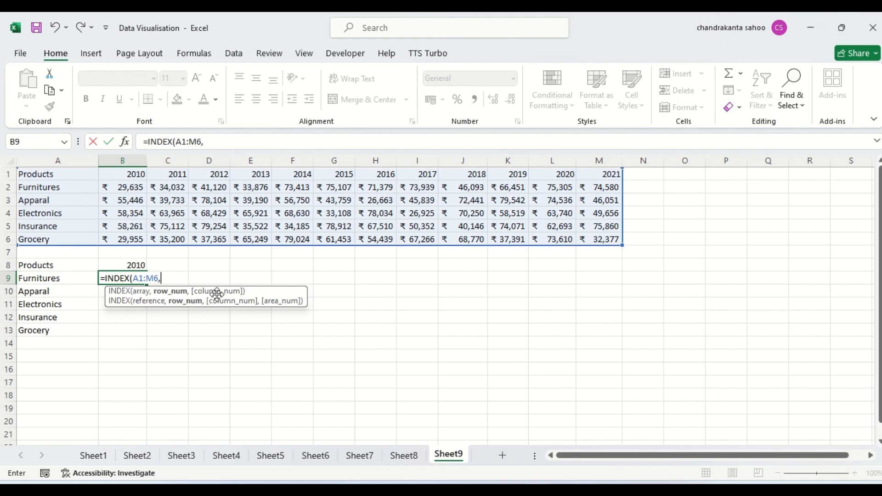
Add a MATCH function as the row number, looking up A9 in A1:A6 with exact match (0)
{"action": "type", "text": "matc"}
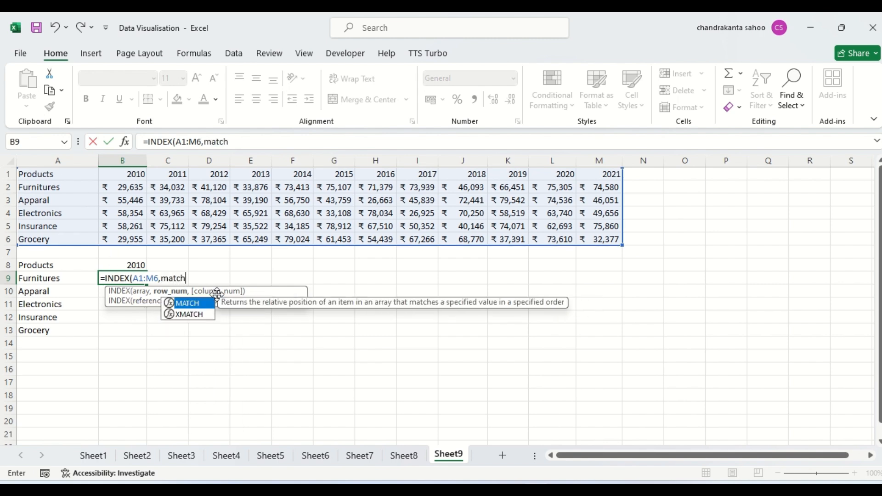
{"action": "type", "text": "h"}
{"action": "double_click", "coordinate": [170, 304]}
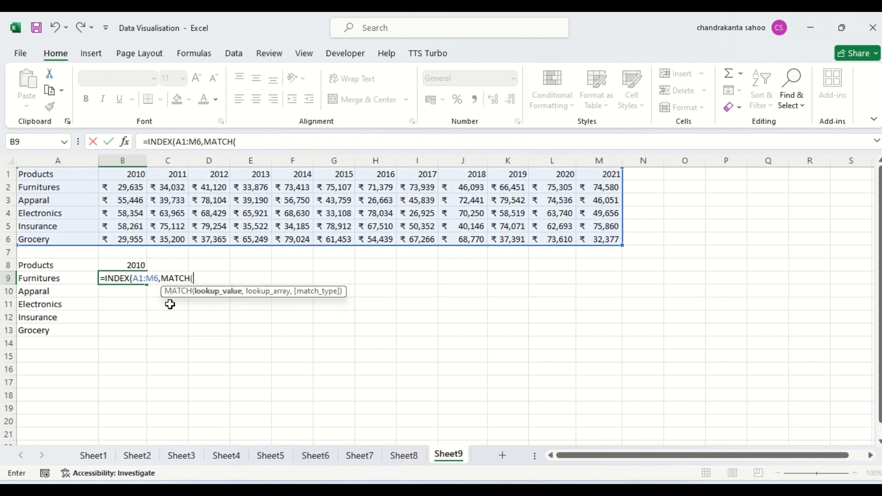
{"action": "left_click", "coordinate": [51, 278]}
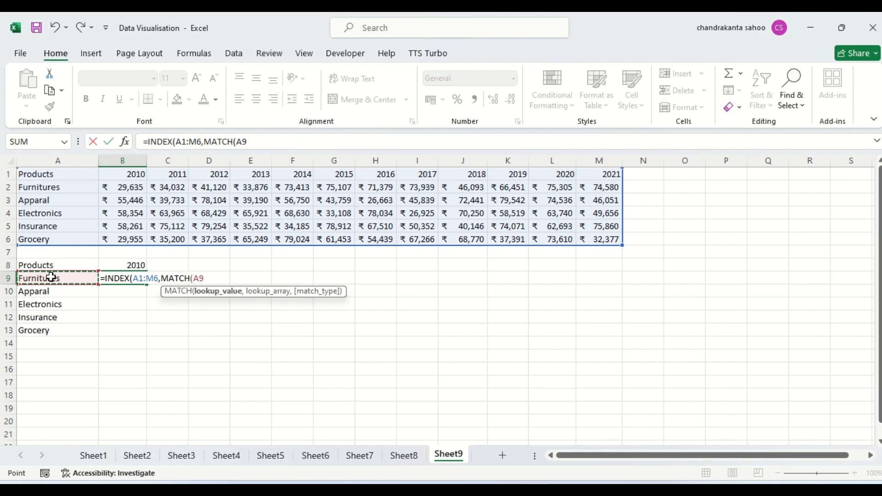
{"action": "type", "text": ","}
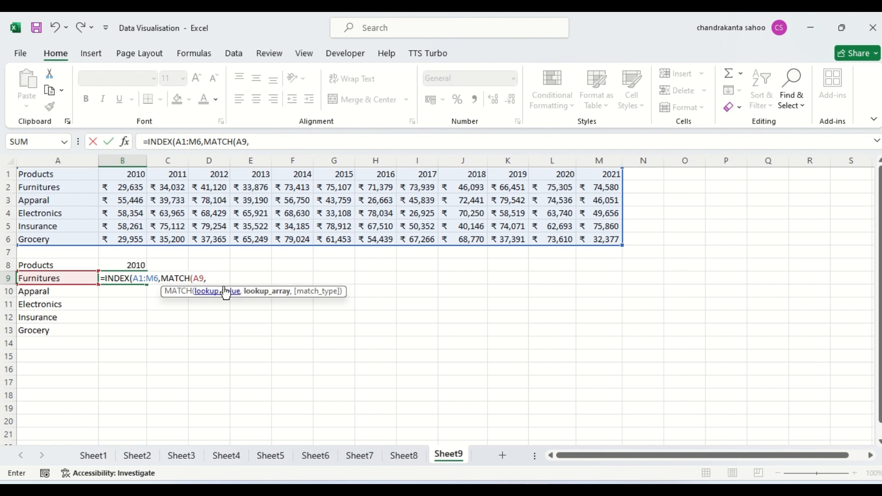
{"action": "left_click", "coordinate": [67, 175]}
{"action": "key", "text": "ctrl+shift+Down"}
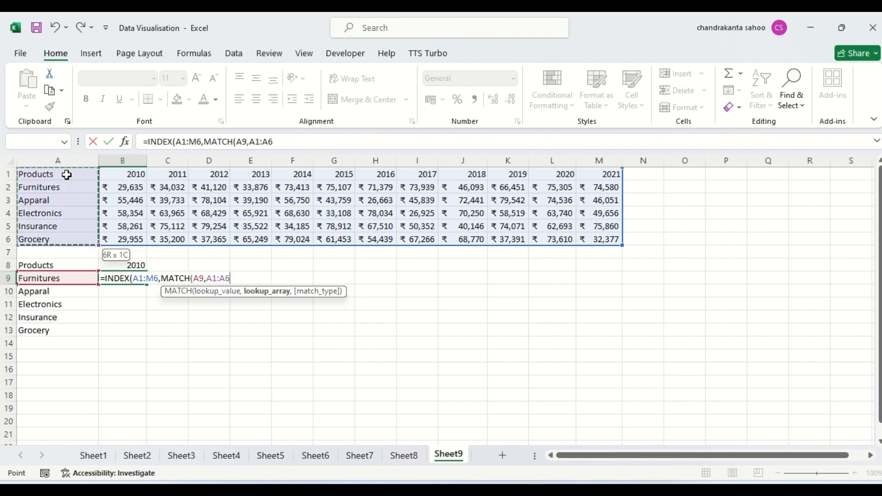
{"action": "type", "text": ","}
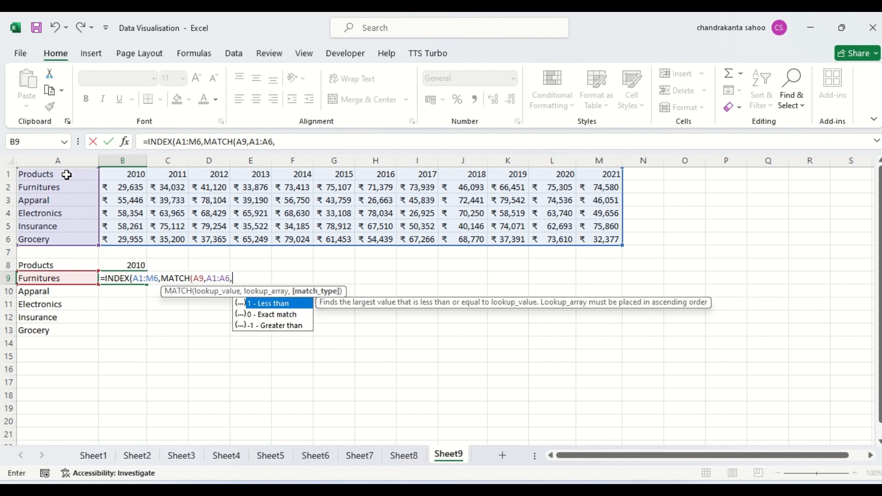
{"action": "double_click", "coordinate": [269, 313]}
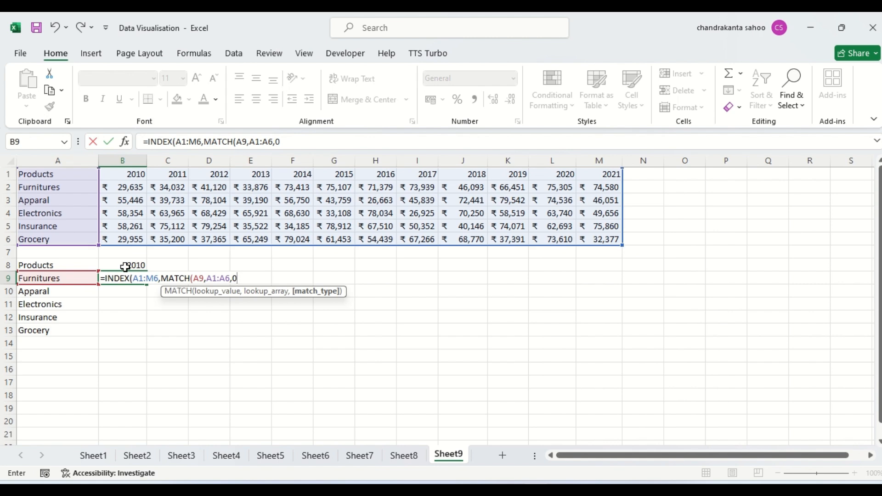
{"action": "type", "text": ")"}
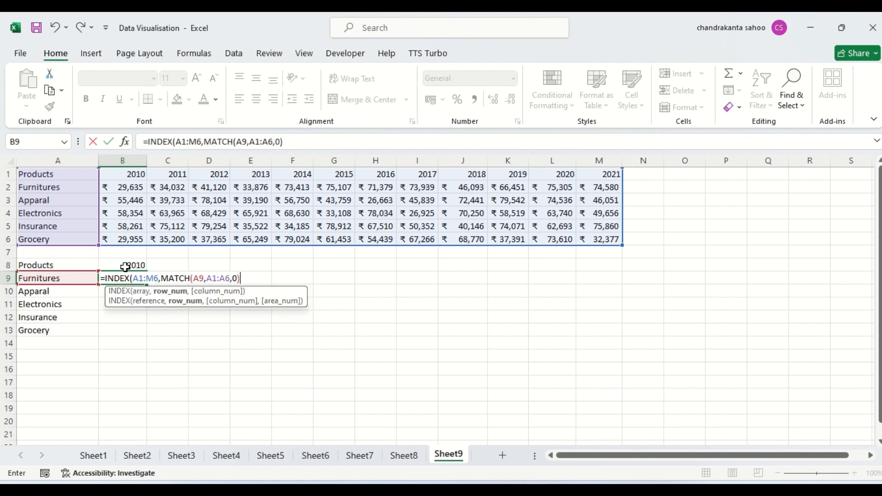
{"action": "type", "text": ","}
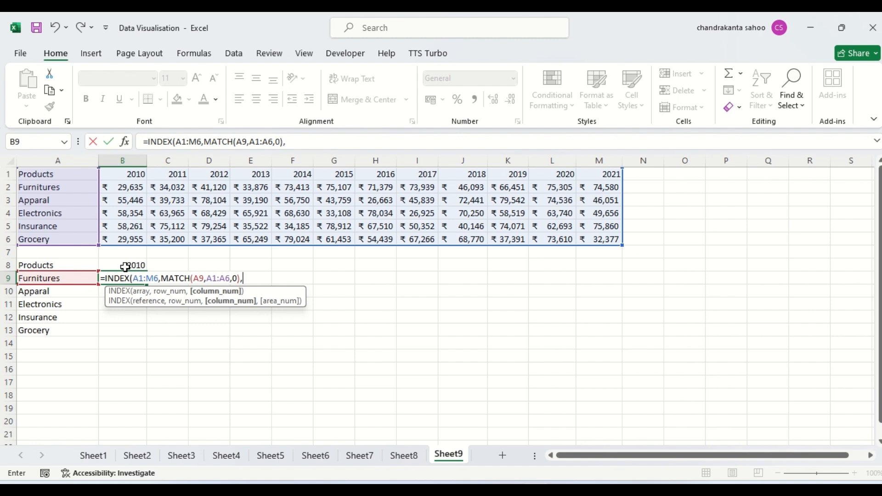
Add a second MATCH as the column number, looking up B8 in A1:M1 with exact match (0), and complete the INDEX formula
{"action": "type", "text": "match"}
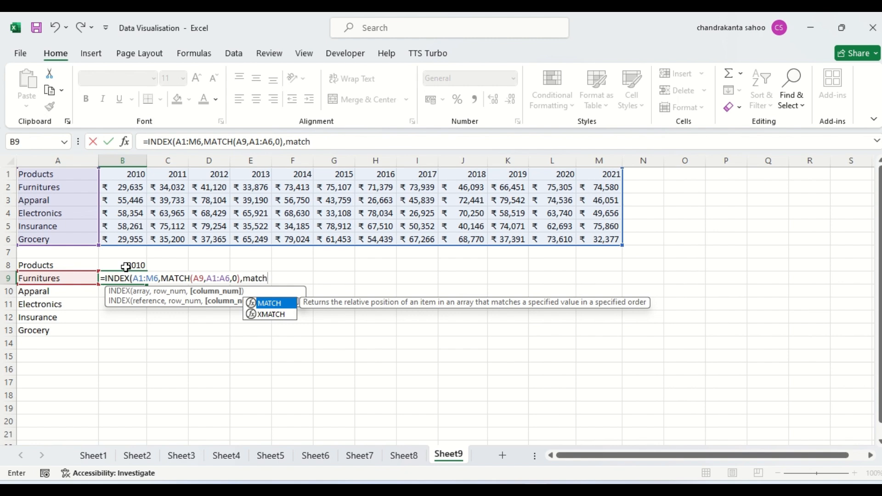
{"action": "double_click", "coordinate": [249, 303]}
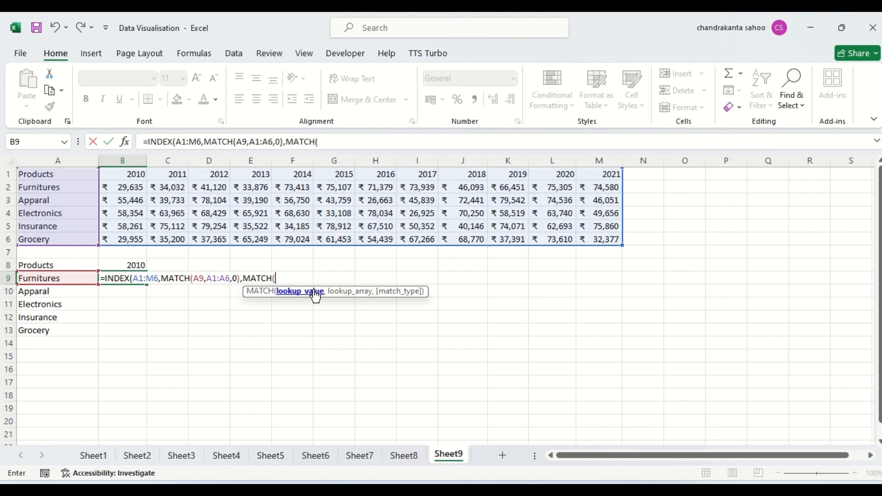
{"action": "left_click", "coordinate": [137, 266]}
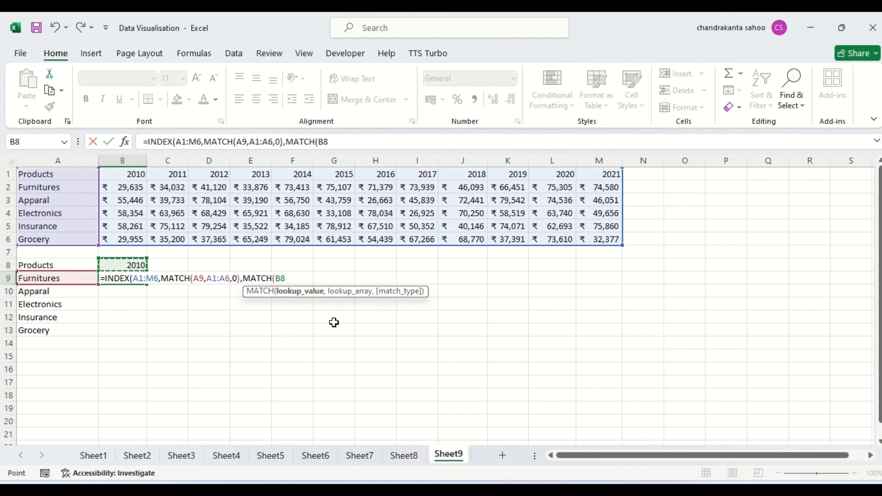
{"action": "type", "text": ","}
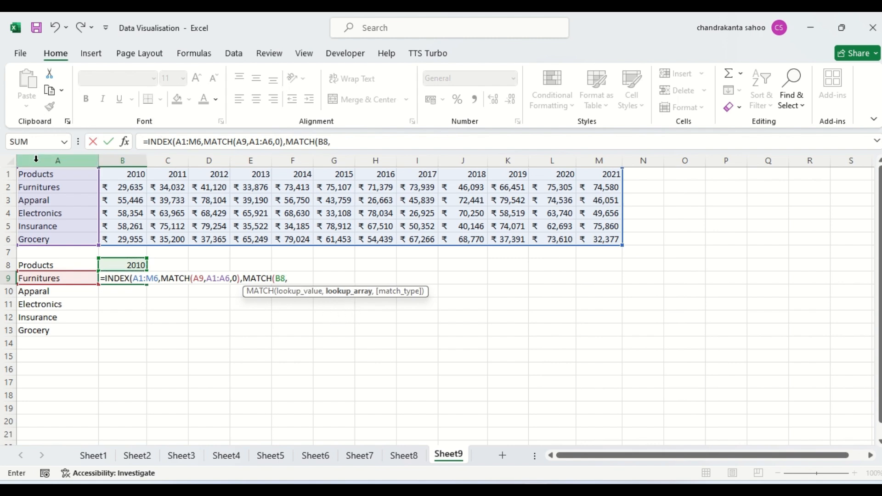
{"action": "left_click", "coordinate": [35, 176]}
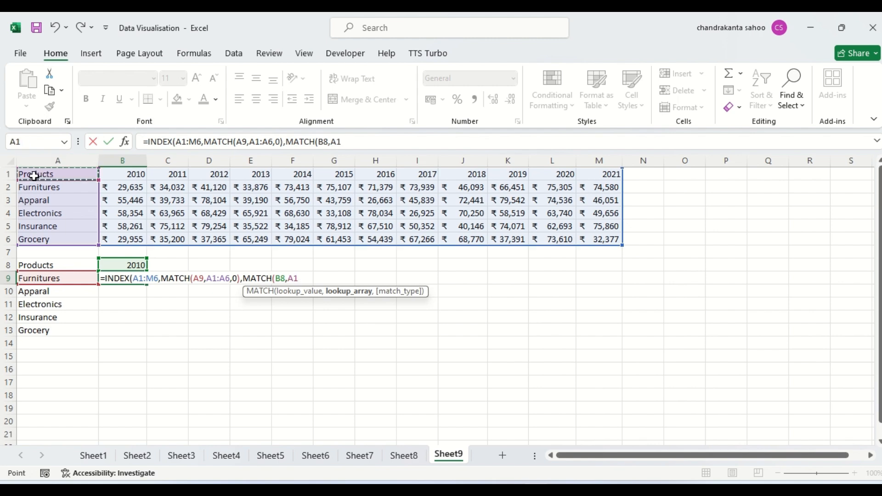
{"action": "key", "text": "ctrl+shift+Right"}
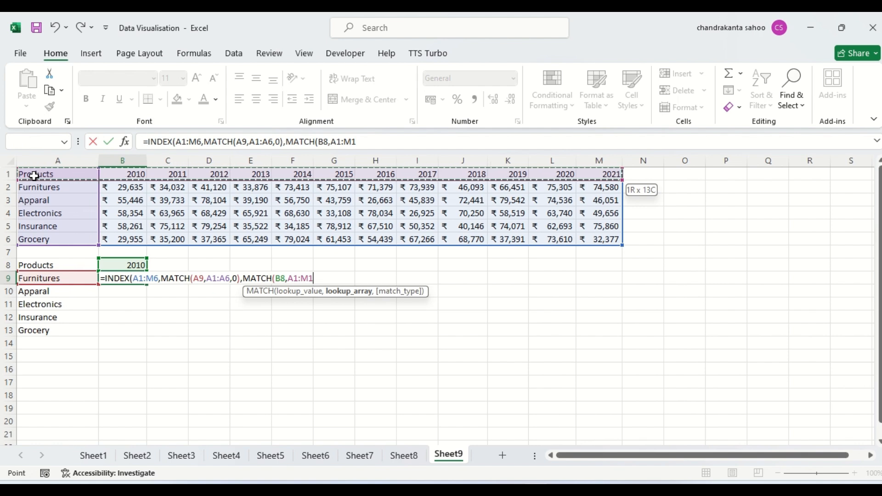
{"action": "type", "text": ","}
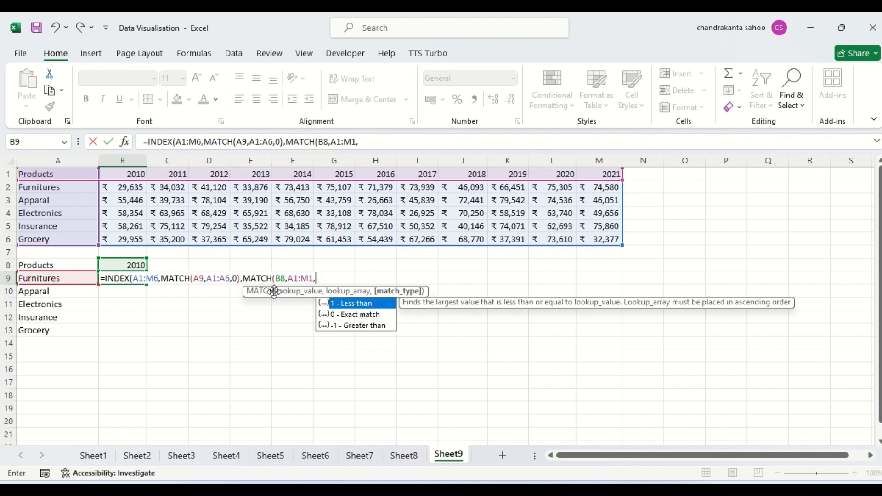
{"action": "double_click", "coordinate": [330, 315]}
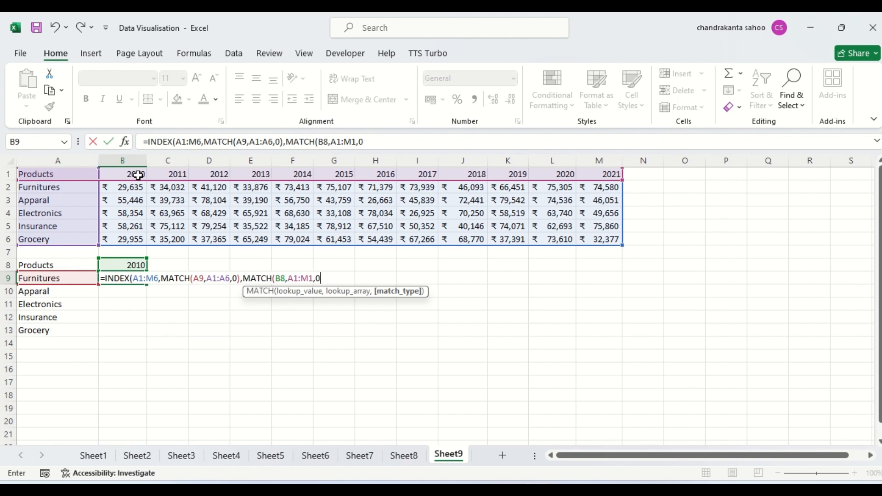
{"action": "type", "text": ")"}
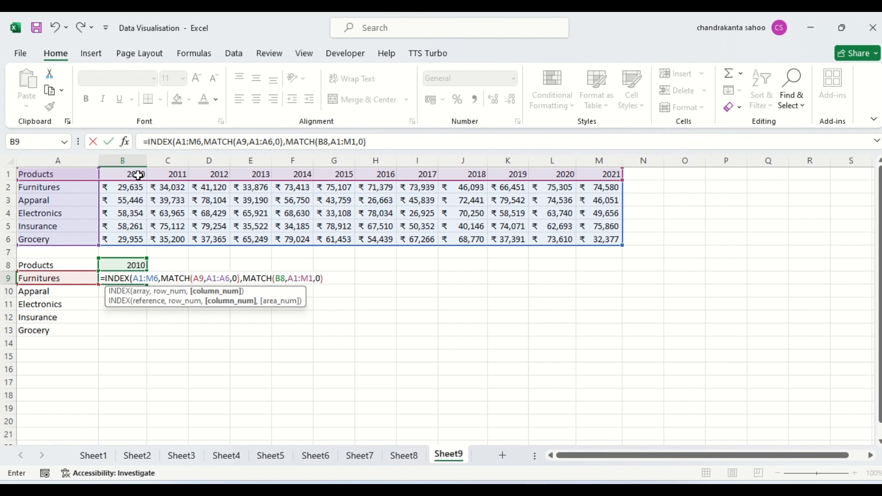
{"action": "type", "text": ")"}
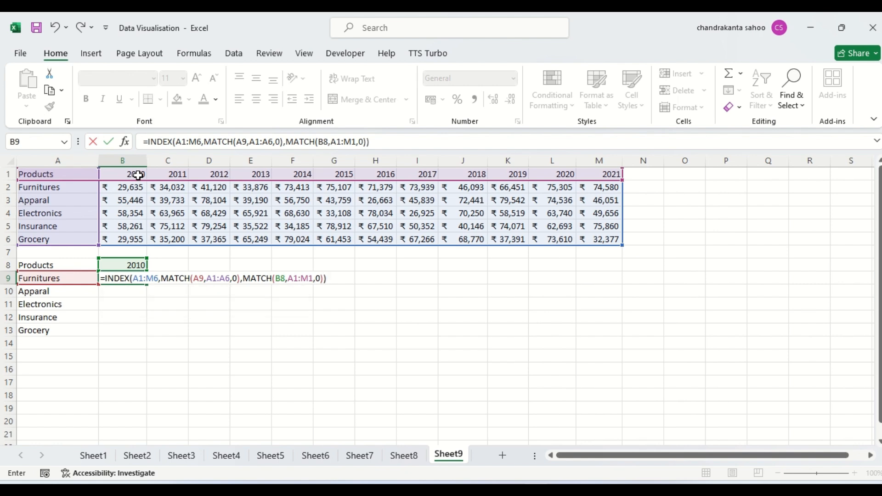
{"action": "key", "text": "Return"}
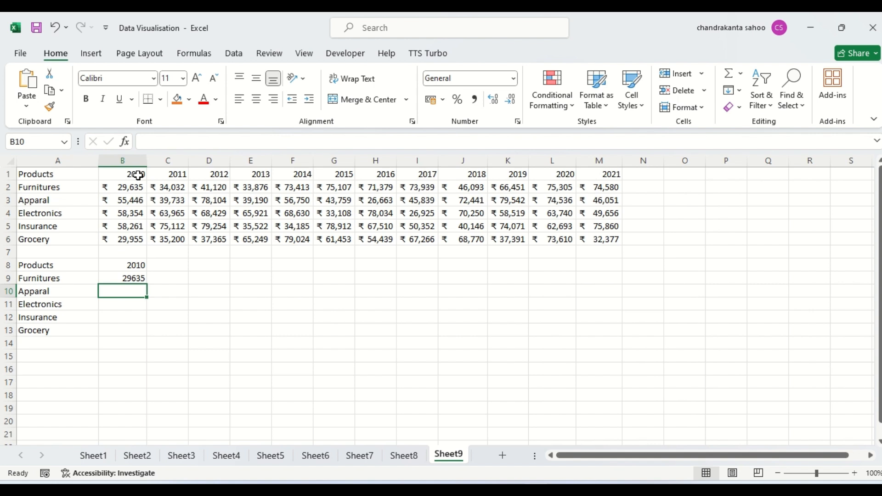
Fill the B9 formula down to B13 and format B9:B13 as Currency without decimal places
{"action": "left_click", "coordinate": [128, 278]}
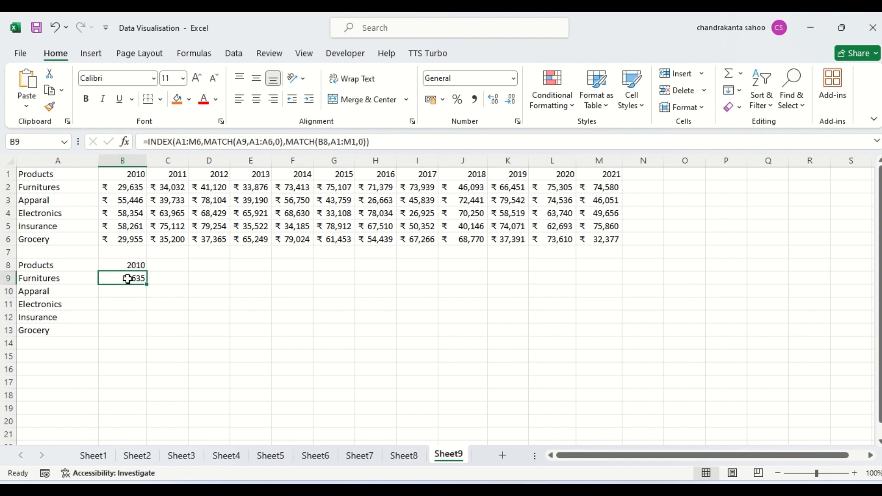
{"action": "left_click_drag", "start_coordinate": [147, 285], "coordinate": [146, 336]}
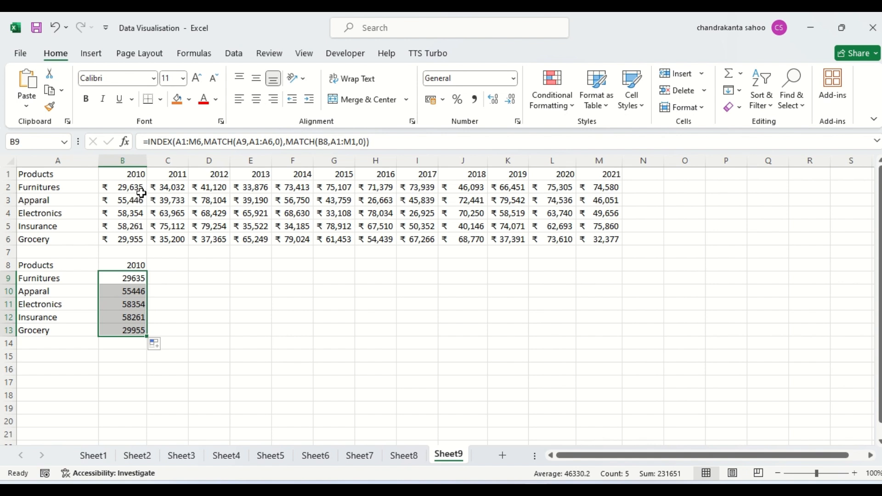
{"action": "left_click", "coordinate": [130, 279]}
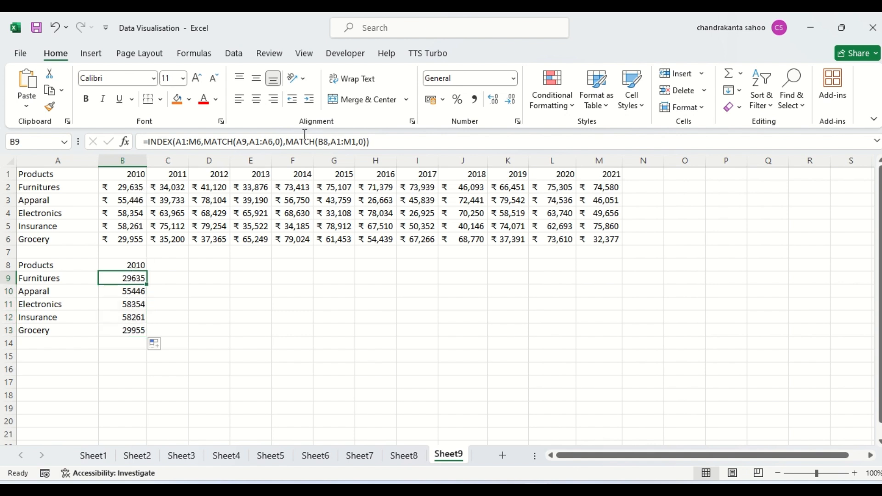
{"action": "left_click", "coordinate": [514, 79]}
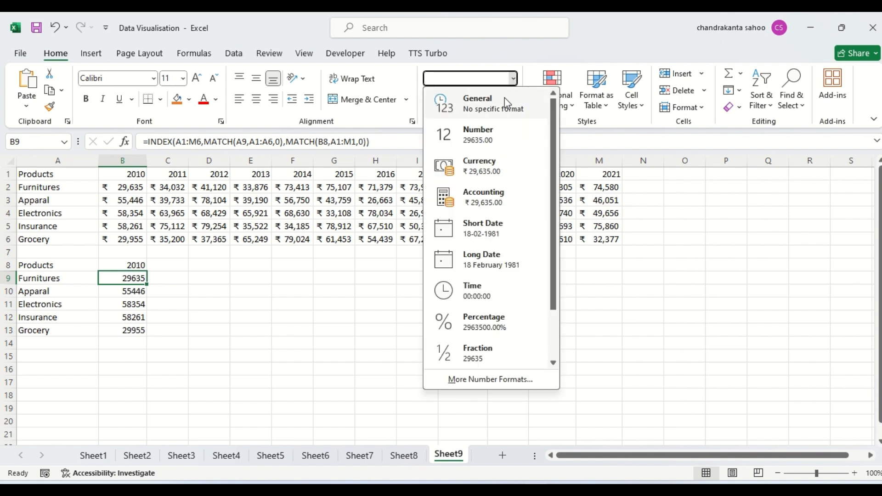
{"action": "left_click", "coordinate": [491, 164]}
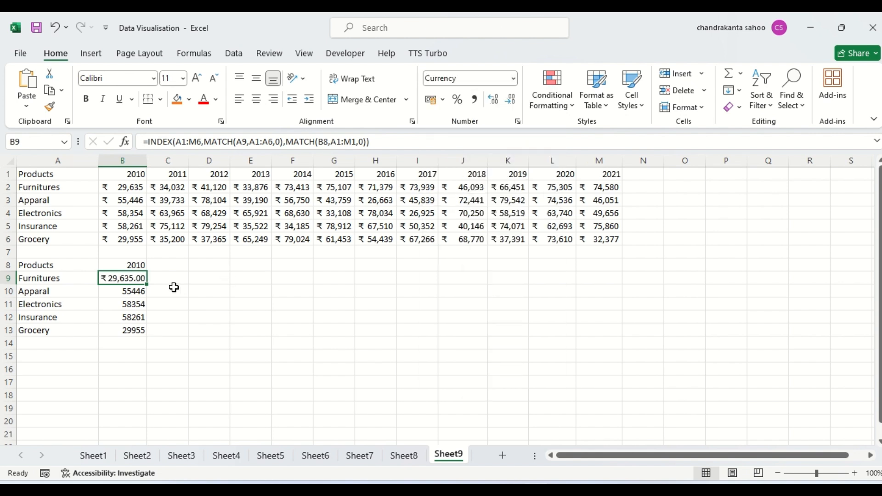
{"action": "double_click", "coordinate": [146, 286]}
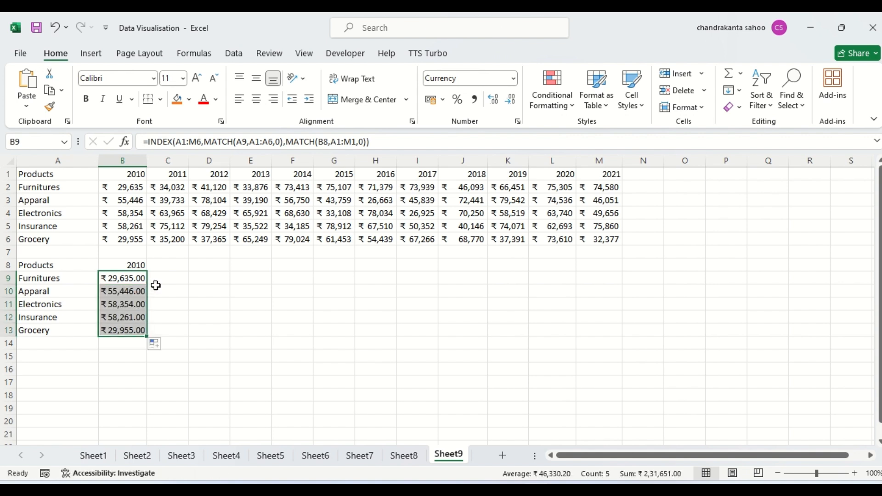
{"action": "left_click", "coordinate": [511, 102]}
{"action": "left_click", "coordinate": [512, 102]}
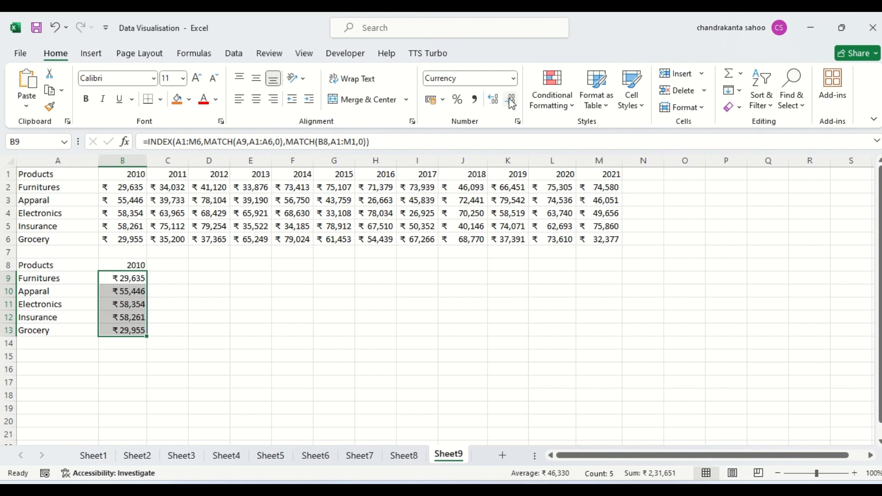
{"action": "left_click", "coordinate": [312, 304]}
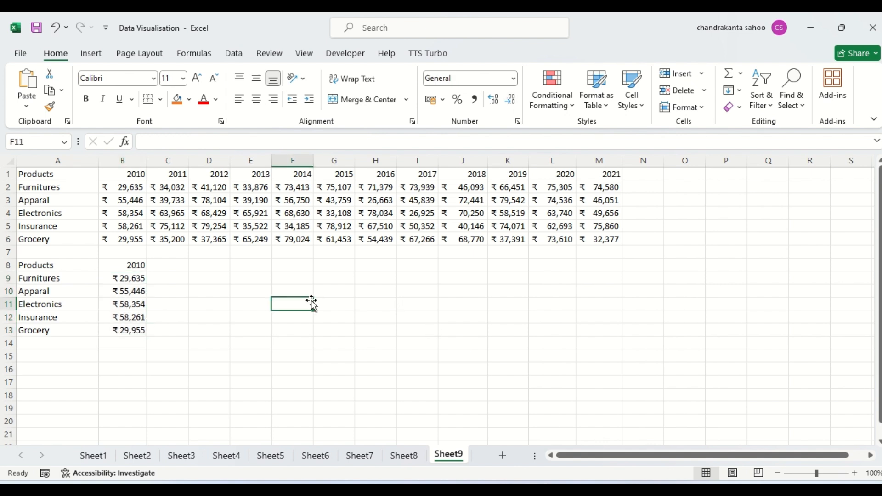
Insert a spin button form control beside the lookup table, covering about cells G9 to G12
{"action": "left_click", "coordinate": [130, 281]}
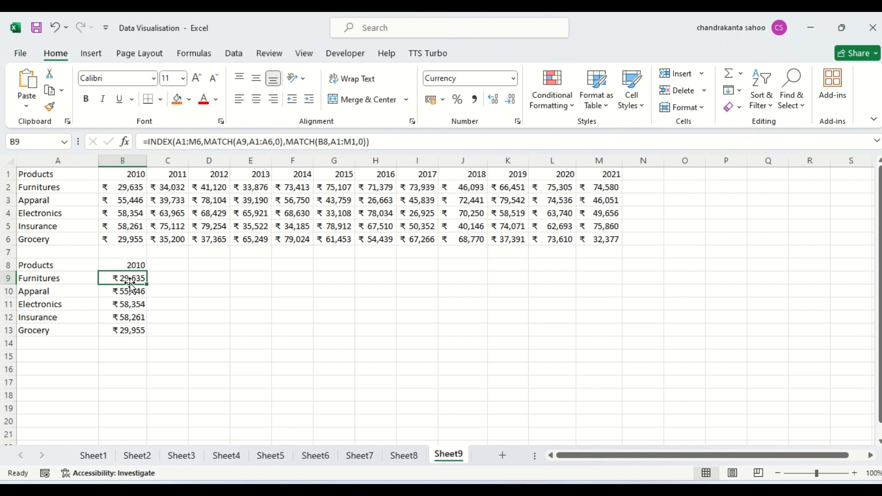
{"action": "left_click", "coordinate": [306, 278]}
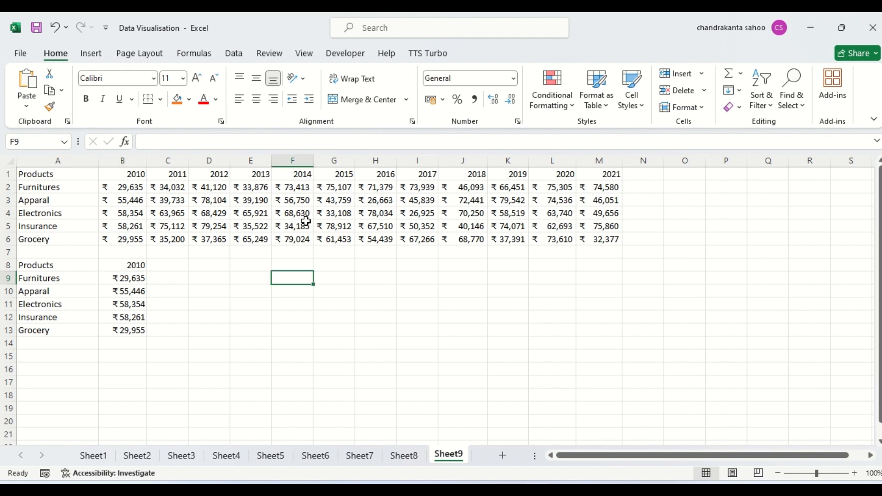
{"action": "left_click", "coordinate": [346, 58]}
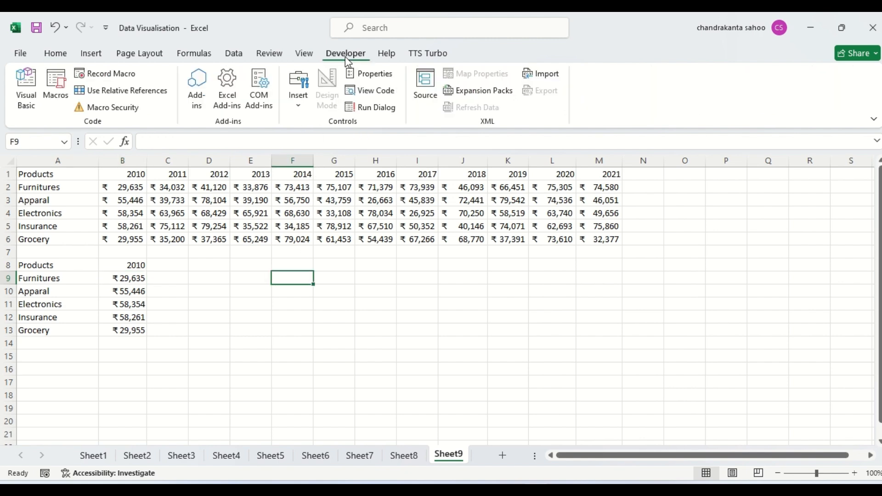
{"action": "left_click", "coordinate": [300, 104]}
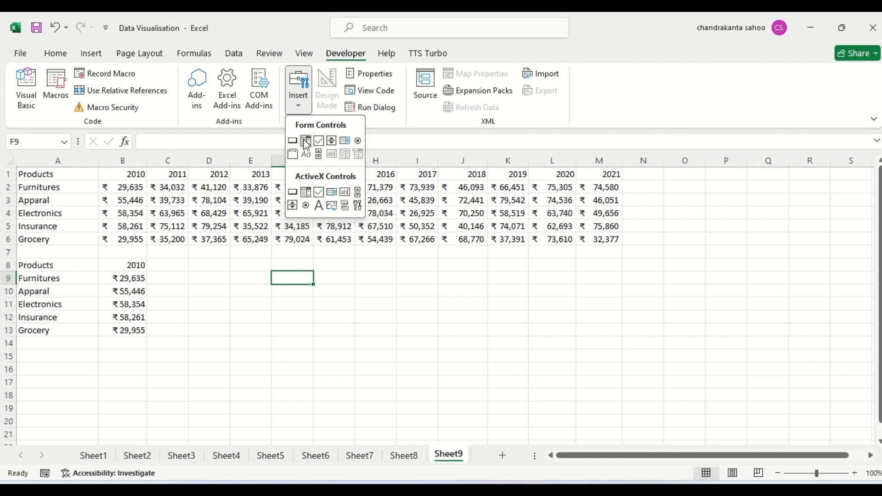
{"action": "left_click", "coordinate": [331, 141]}
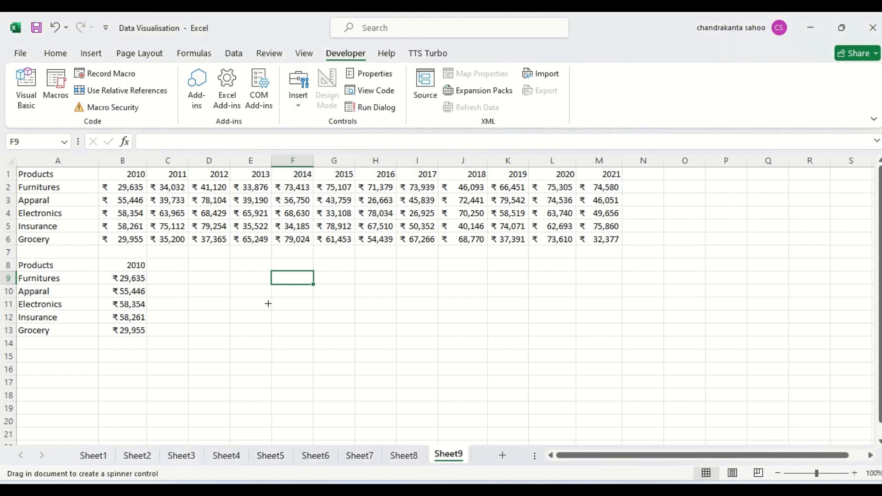
{"action": "mouse_move", "coordinate": [315, 272]}
{"action": "left_mouse_down"}
{"action": "mouse_move", "coordinate": [353, 278]}
{"action": "mouse_move", "coordinate": [356, 325]}
{"action": "left_mouse_up"}
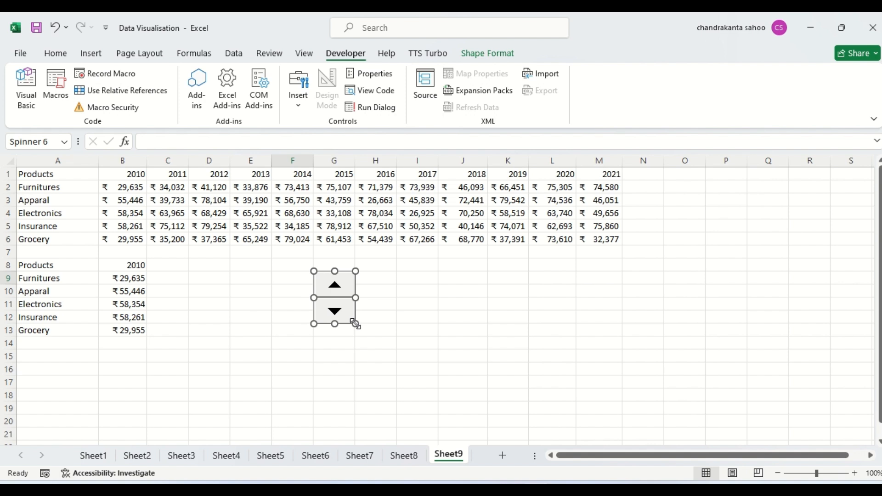
{"action": "left_click", "coordinate": [408, 303]}
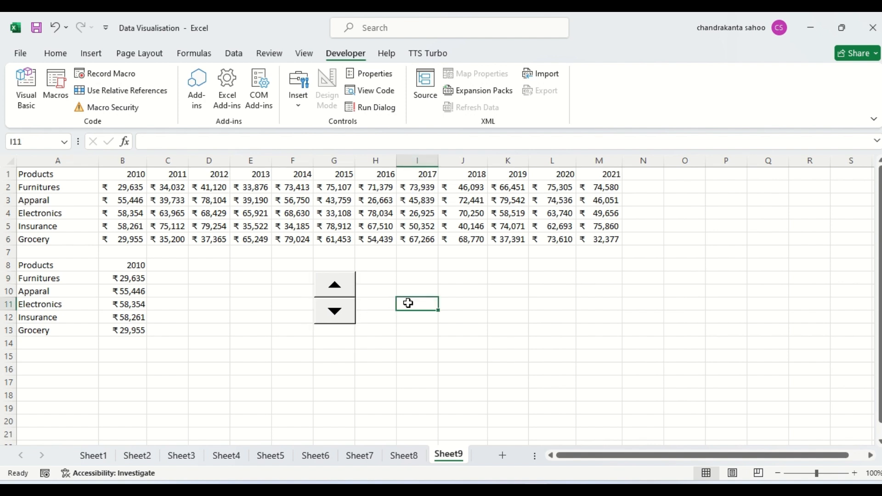
Open the spin button's Format Control settings and set its current value to 2010
{"action": "left_click", "coordinate": [336, 286]}
{"action": "left_click", "coordinate": [336, 288]}
{"action": "left_click", "coordinate": [334, 283]}
{"action": "right_click", "coordinate": [334, 286]}
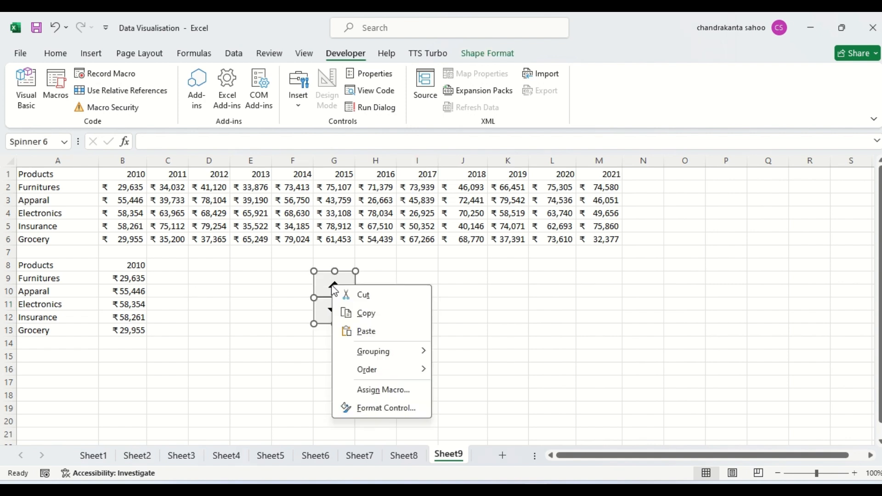
{"action": "left_click", "coordinate": [386, 409]}
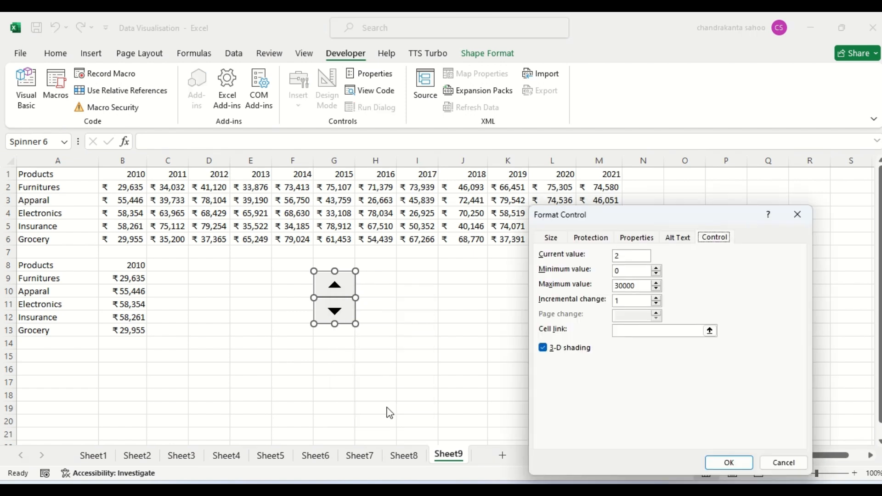
{"action": "left_click", "coordinate": [630, 255]}
{"action": "key", "text": "BackSpace"}
{"action": "type", "text": "2"}
{"action": "type", "text": "pp"}
{"action": "key", "text": "BackSpace"}
{"action": "key", "text": "BackSpace"}
{"action": "type", "text": "010"}
Set the spin button's minimum value to 2010 and its maximum value to 2020
{"action": "left_click", "coordinate": [624, 271]}
{"action": "key", "text": "BackSpace"}
{"action": "type", "text": "2010"}
{"action": "left_click", "coordinate": [639, 286]}
{"action": "key", "text": "BackSpace"}
{"action": "key", "text": "BackSpace"}
{"action": "key", "text": "BackSpace"}
{"action": "key", "text": "BackSpace"}
{"action": "type", "text": "20"}
Link the spin button to cell B8 and apply the control settings
{"action": "left_click", "coordinate": [635, 333]}
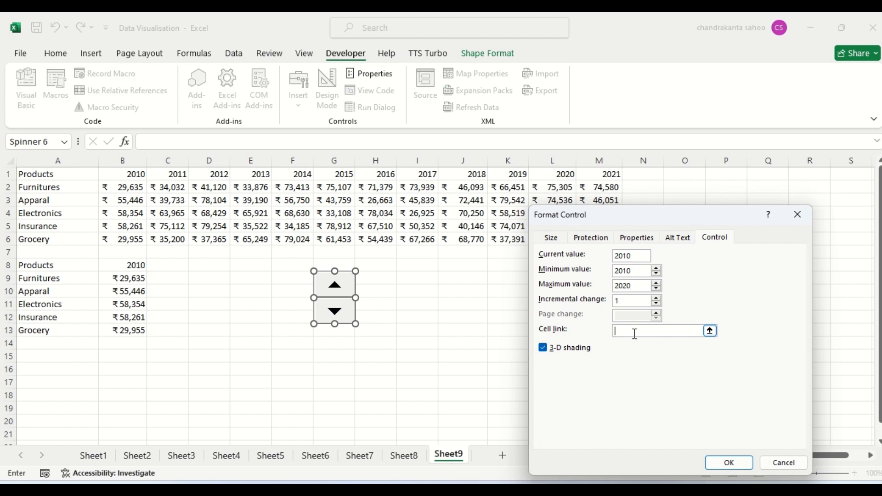
{"action": "left_click", "coordinate": [134, 268]}
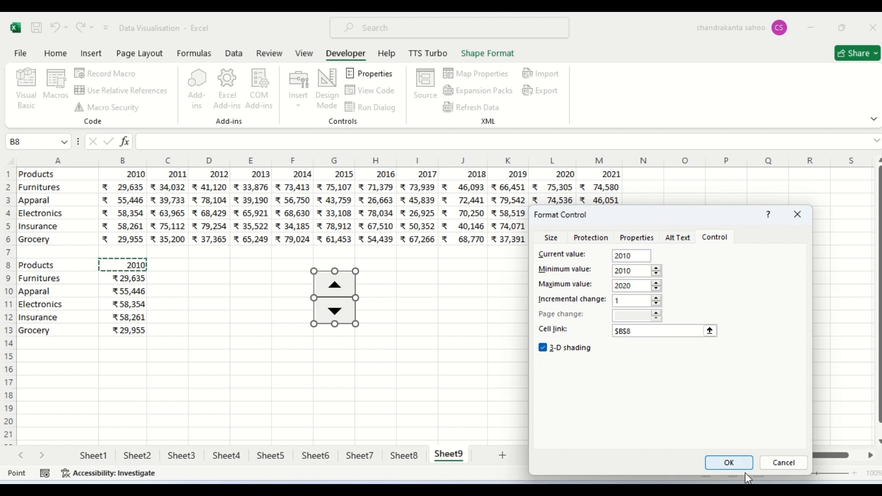
{"action": "left_click", "coordinate": [728, 464]}
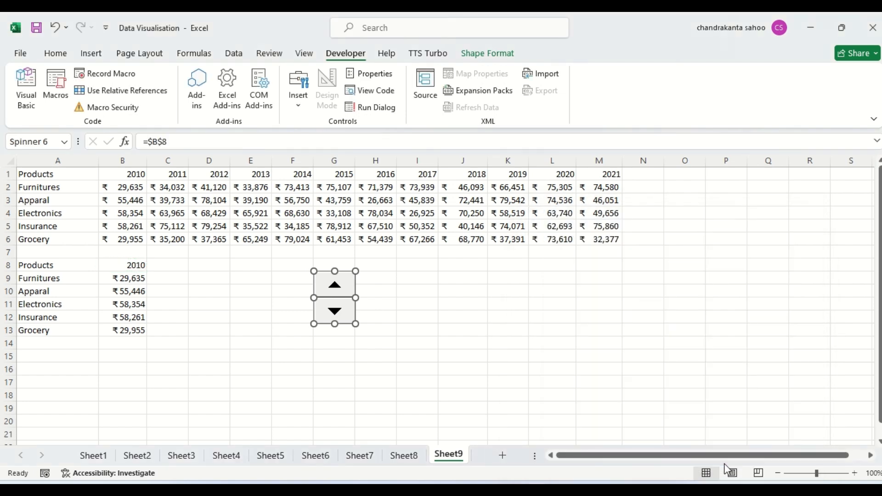
Test the spin button by stepping the year in B8 up and down between 2010 and 2020, ending at 2019
{"action": "left_click", "coordinate": [478, 322]}
{"action": "left_click", "coordinate": [333, 317]}
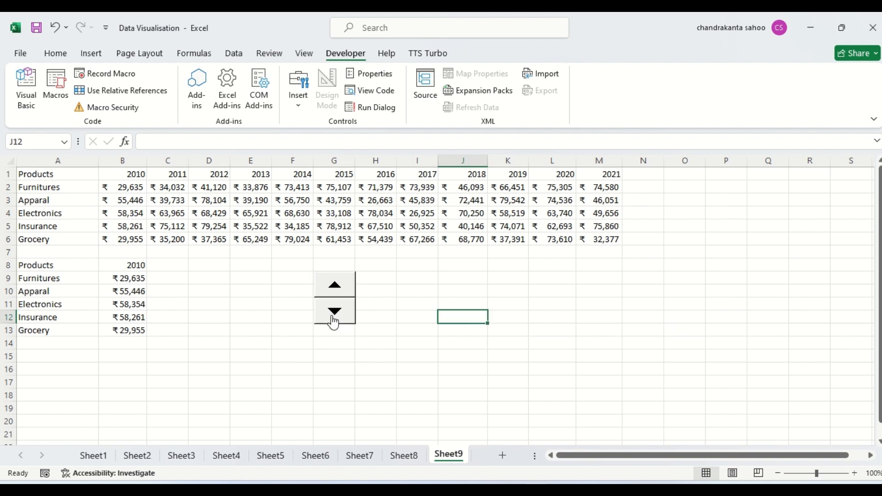
{"action": "left_click", "coordinate": [334, 290]}
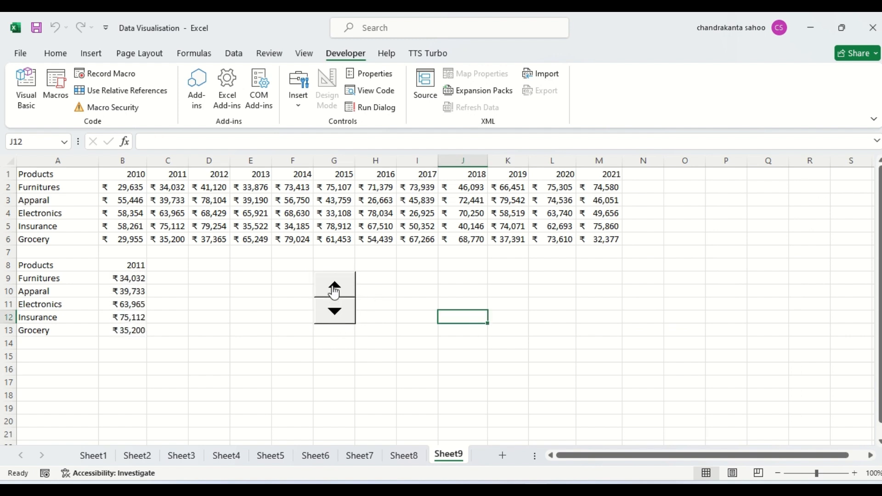
{"action": "left_click", "coordinate": [334, 289]}
{"action": "left_click", "coordinate": [334, 290]}
{"action": "left_click", "coordinate": [335, 290]}
{"action": "left_click", "coordinate": [334, 289]}
{"action": "left_click", "coordinate": [335, 313]}
{"action": "left_click", "coordinate": [335, 312]}
{"action": "left_click", "coordinate": [335, 313]}
{"action": "left_click", "coordinate": [335, 313]}
{"action": "left_click", "coordinate": [335, 312]}
{"action": "left_click", "coordinate": [335, 286]}
{"action": "left_click", "coordinate": [335, 286]}
{"action": "left_click", "coordinate": [335, 286]}
{"action": "left_click", "coordinate": [335, 286]}
{"action": "left_click", "coordinate": [335, 285]}
{"action": "left_click", "coordinate": [335, 285]}
{"action": "left_click", "coordinate": [335, 286]}
{"action": "left_click", "coordinate": [335, 286]}
{"action": "left_click", "coordinate": [335, 286]}
{"action": "left_click", "coordinate": [335, 286]}
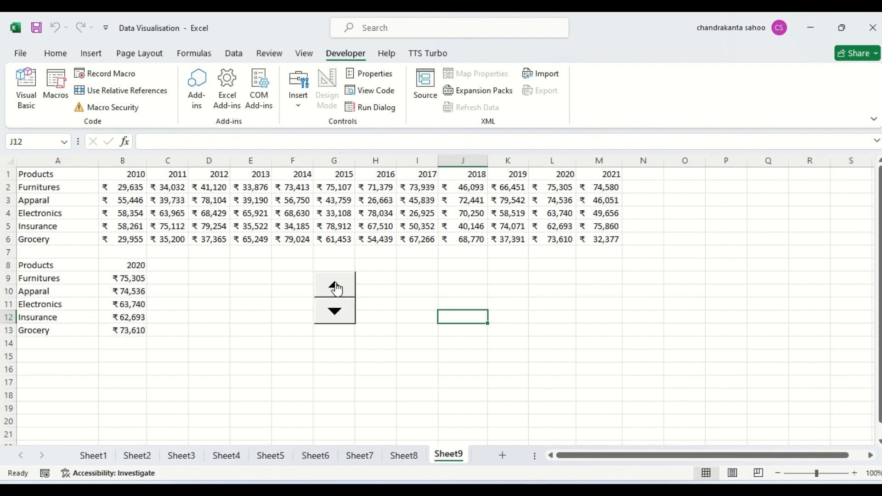
{"action": "left_click", "coordinate": [342, 318]}
{"action": "left_click", "coordinate": [342, 318]}
{"action": "left_click", "coordinate": [339, 289]}
{"action": "left_click", "coordinate": [340, 288]}
{"action": "left_click", "coordinate": [333, 317]}
{"action": "left_click", "coordinate": [334, 317]}
{"action": "left_click", "coordinate": [335, 285]}
{"action": "left_click", "coordinate": [335, 311]}
{"action": "left_click", "coordinate": [339, 286]}
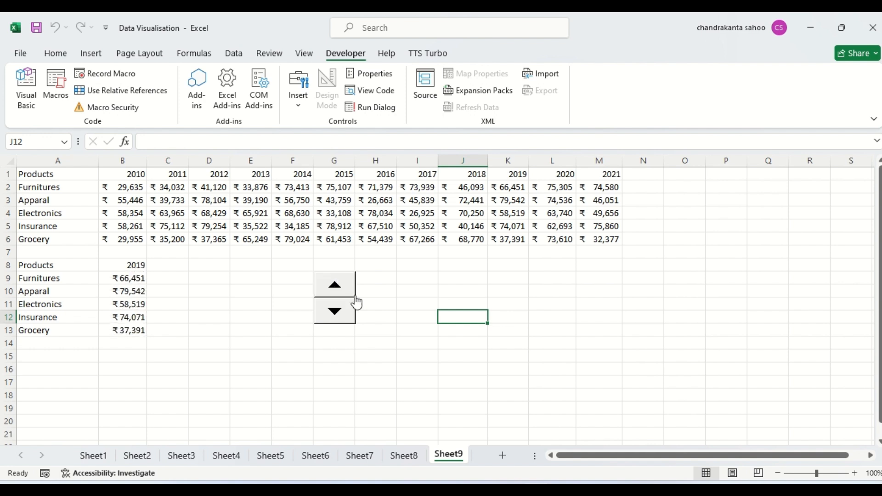
{"action": "left_click", "coordinate": [382, 347]}
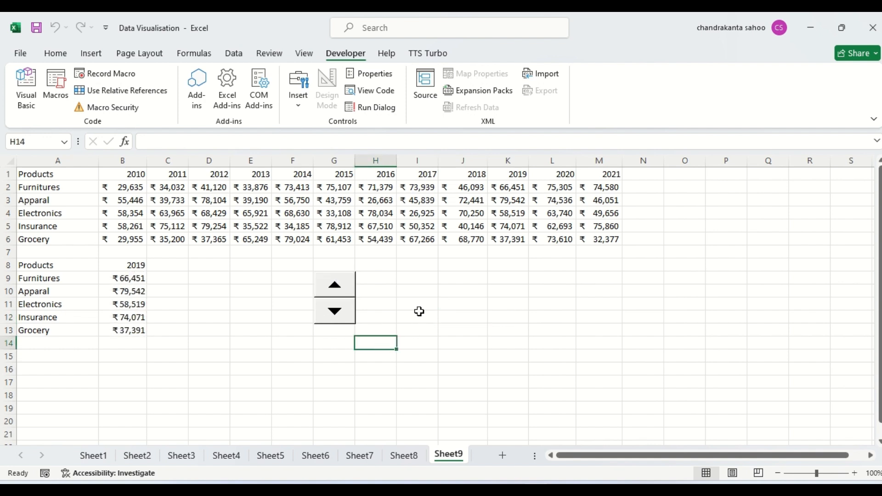
{"action": "left_click", "coordinate": [452, 265]}
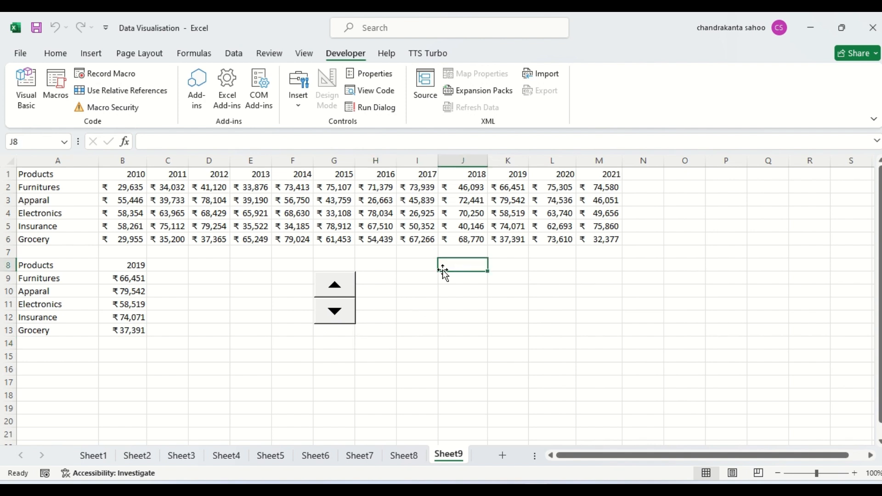
Insert a clustered column chart from A8:B13 and move it beside the spin button
{"action": "left_click", "coordinate": [34, 263]}
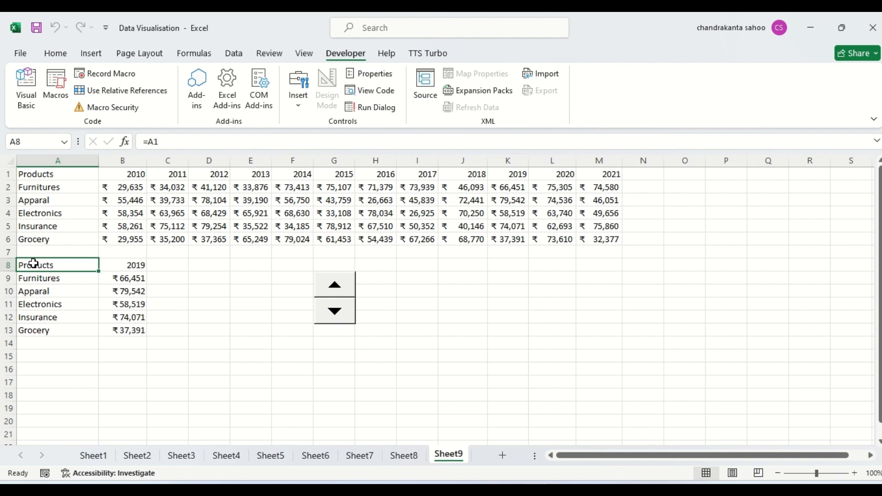
{"action": "key", "text": "shift+Right"}
{"action": "key", "text": "ctrl+shift+Down"}
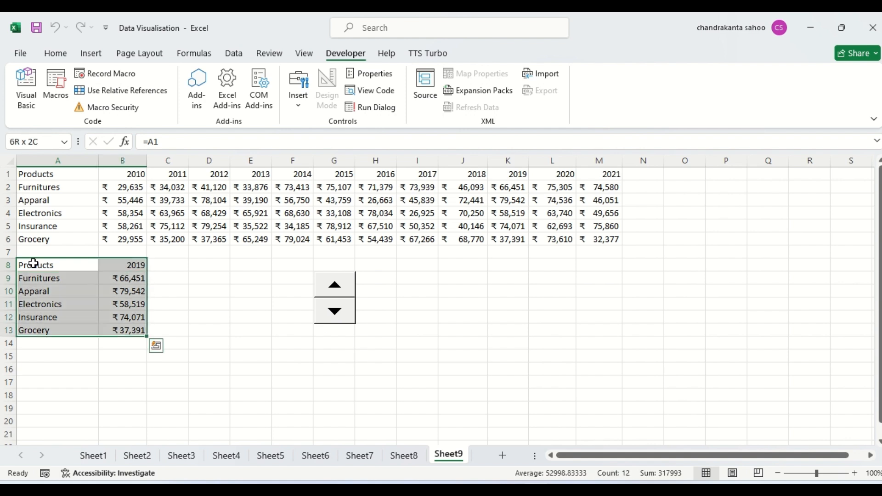
{"action": "left_click", "coordinate": [91, 53]}
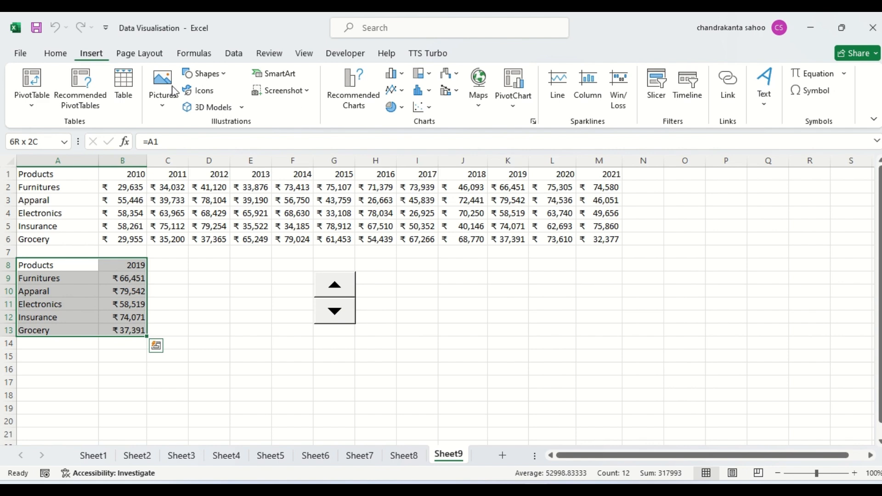
{"action": "left_click", "coordinate": [394, 76]}
{"action": "left_click", "coordinate": [403, 121]}
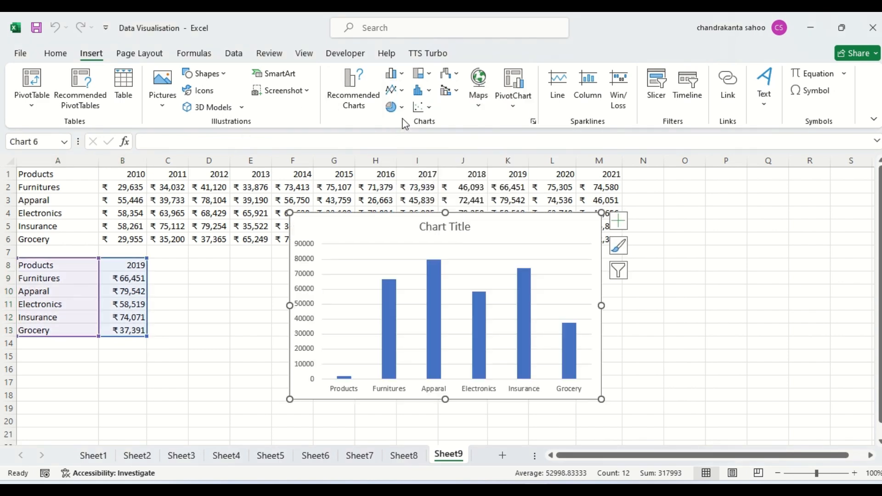
{"action": "left_click_drag", "start_coordinate": [468, 230], "coordinate": [600, 262]}
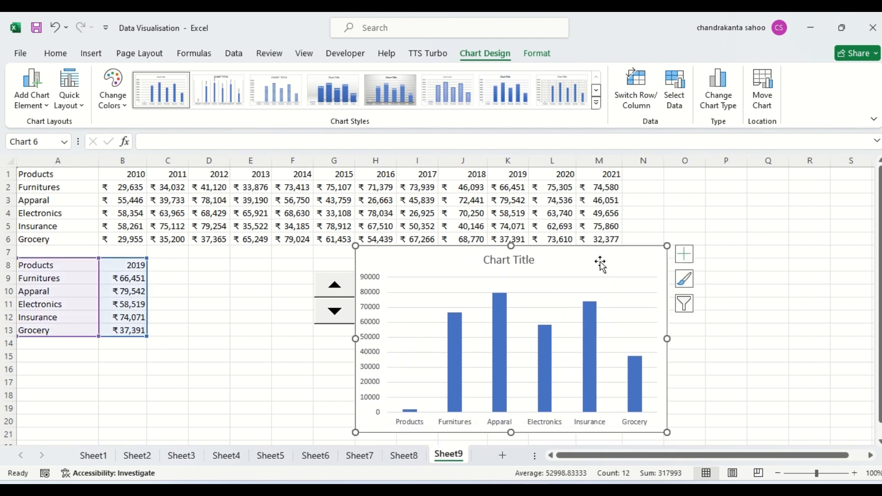
Delete the column chart that includes the Products header as a category
{"action": "mouse_move", "coordinate": [499, 385]}
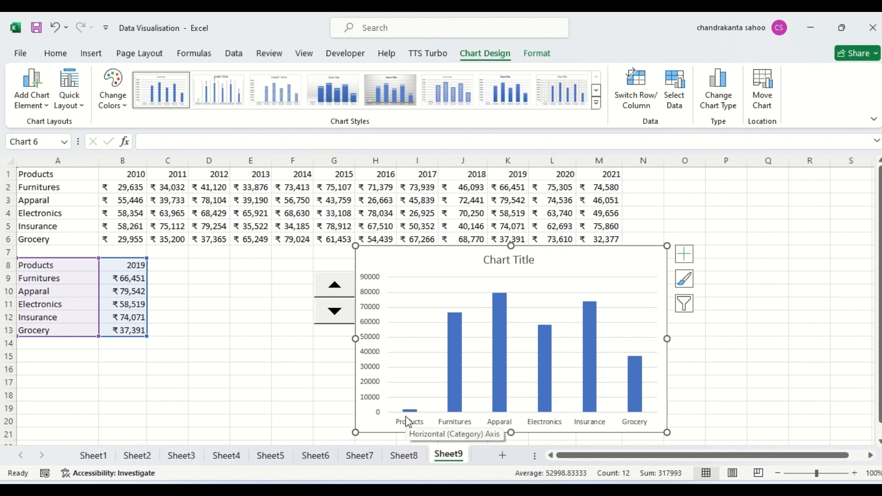
{"action": "mouse_move", "coordinate": [416, 414]}
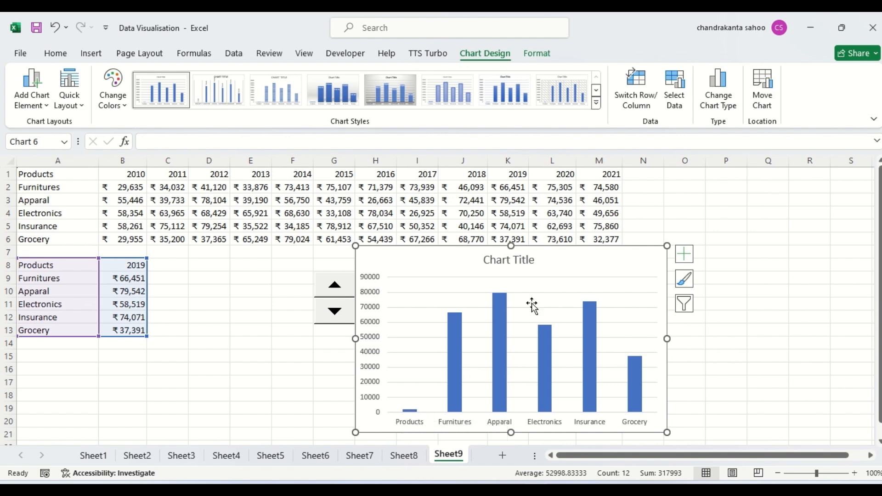
{"action": "left_click", "coordinate": [561, 278]}
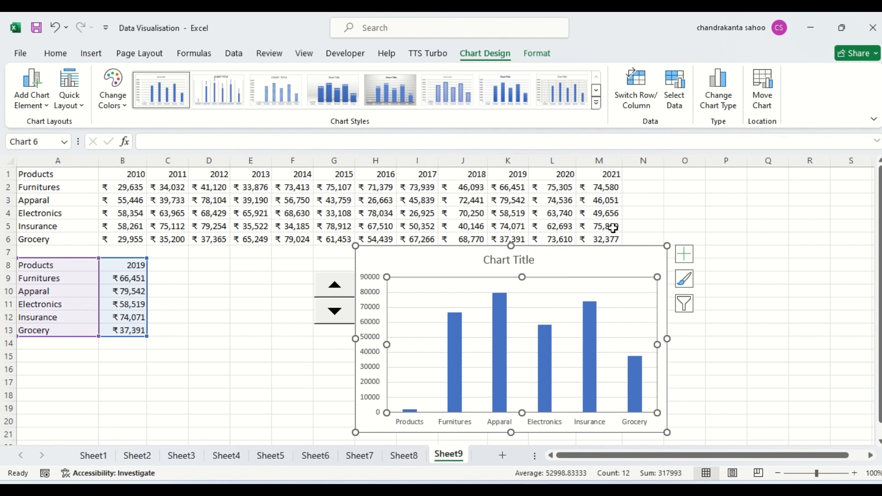
{"action": "left_click", "coordinate": [629, 253]}
{"action": "key", "text": "Delete"}
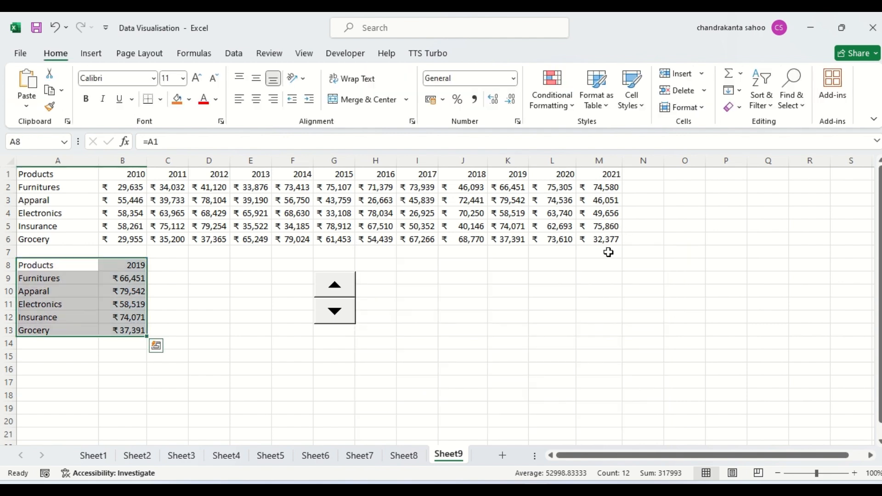
{"action": "left_click", "coordinate": [434, 359]}
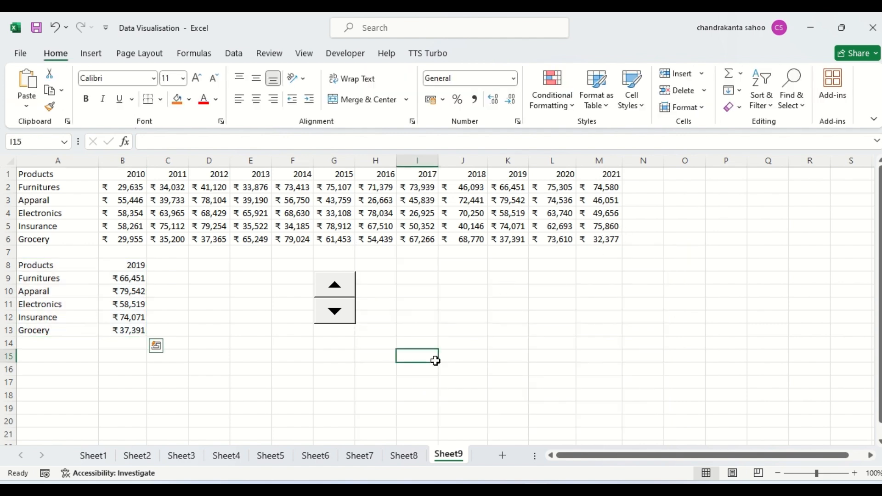
Insert a 2-D clustered column chart from A9:B13, without the header row, and place it beside the spin button
{"action": "left_click", "coordinate": [27, 277]}
{"action": "key", "text": "shift+Right"}
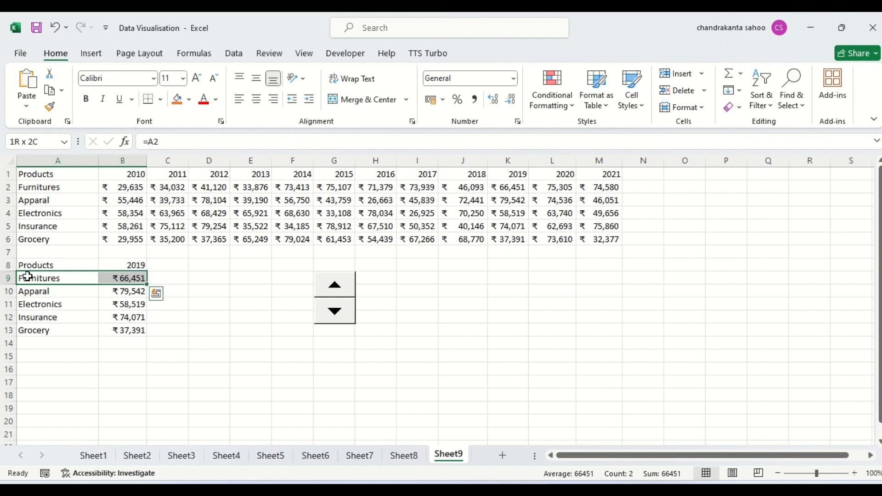
{"action": "key", "text": "ctrl+shift+Down"}
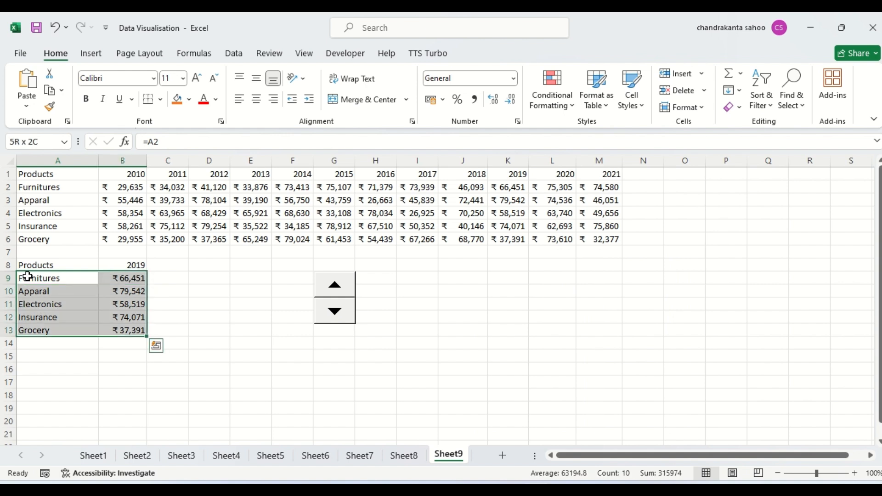
{"action": "left_click", "coordinate": [91, 53]}
{"action": "left_click", "coordinate": [400, 75]}
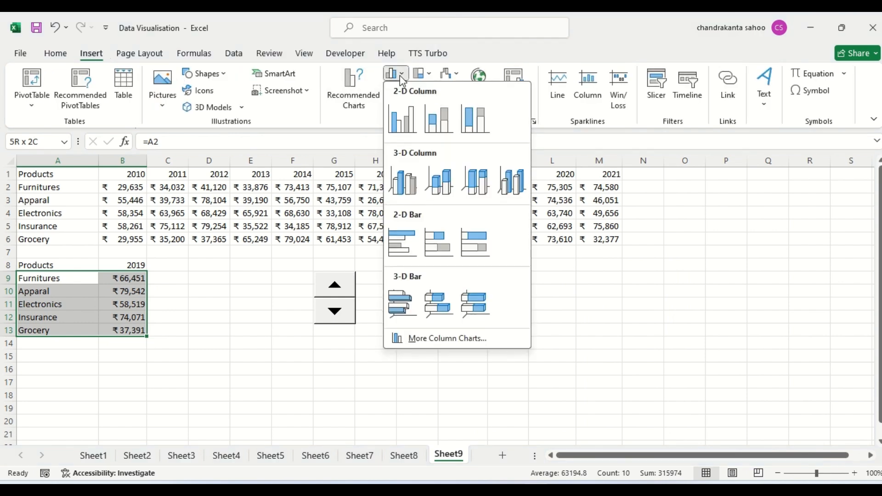
{"action": "left_click", "coordinate": [407, 118]}
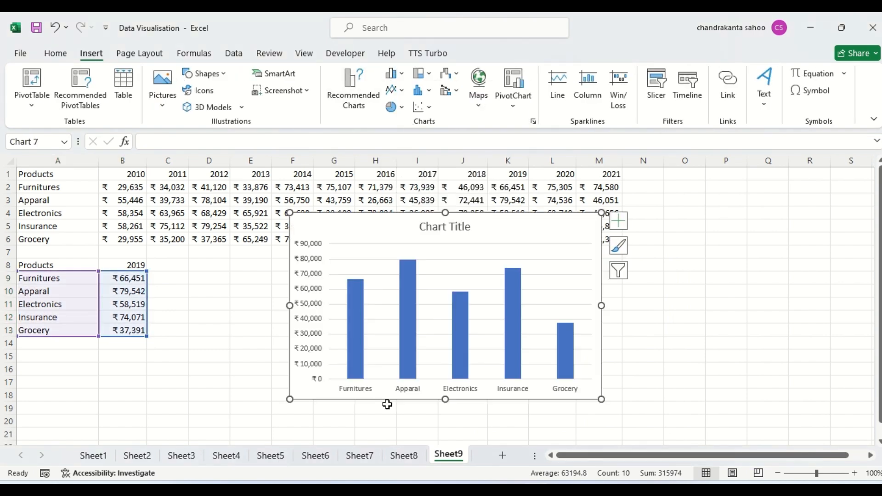
{"action": "left_click_drag", "start_coordinate": [518, 233], "coordinate": [587, 278]}
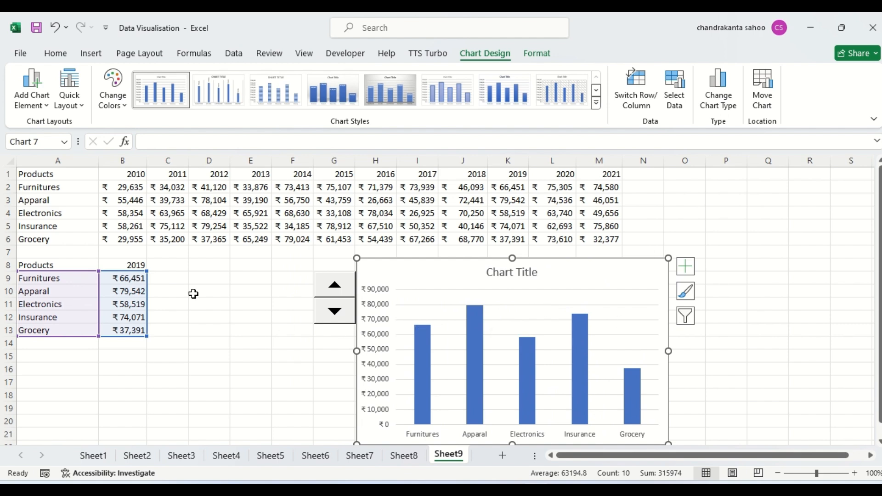
Switch the year in B8 between 2019 and 2020 with the spin button to check that the chart follows
{"action": "left_click", "coordinate": [111, 268]}
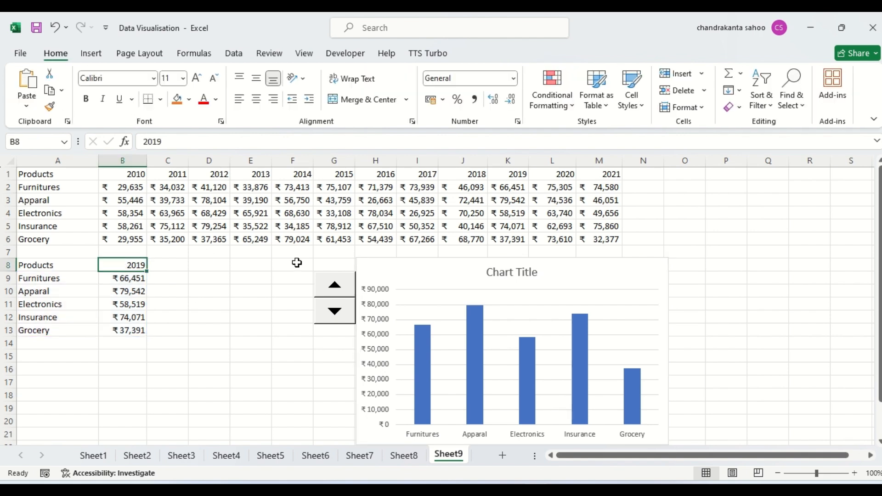
{"action": "left_click", "coordinate": [332, 285]}
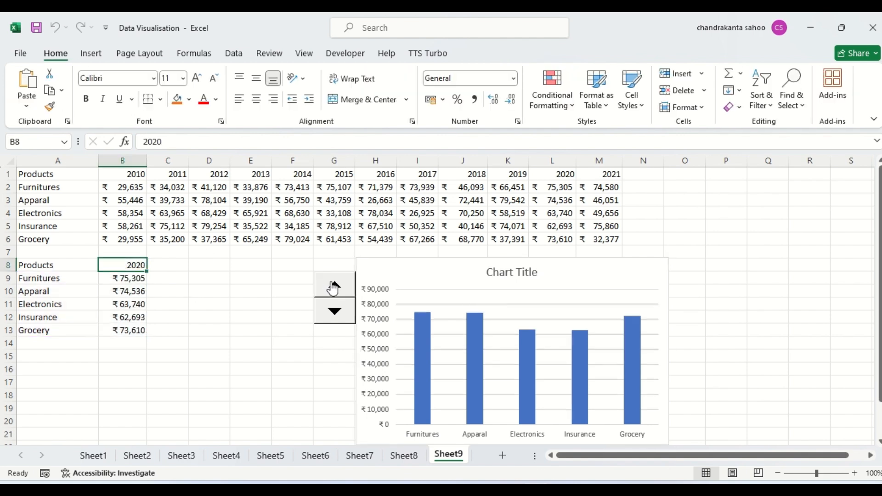
{"action": "left_click", "coordinate": [338, 318]}
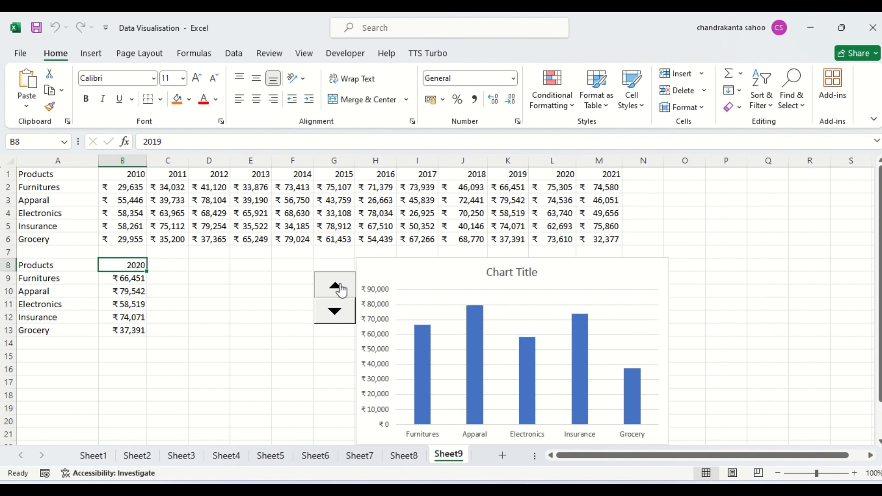
{"action": "left_click", "coordinate": [340, 288]}
{"action": "left_click", "coordinate": [338, 315]}
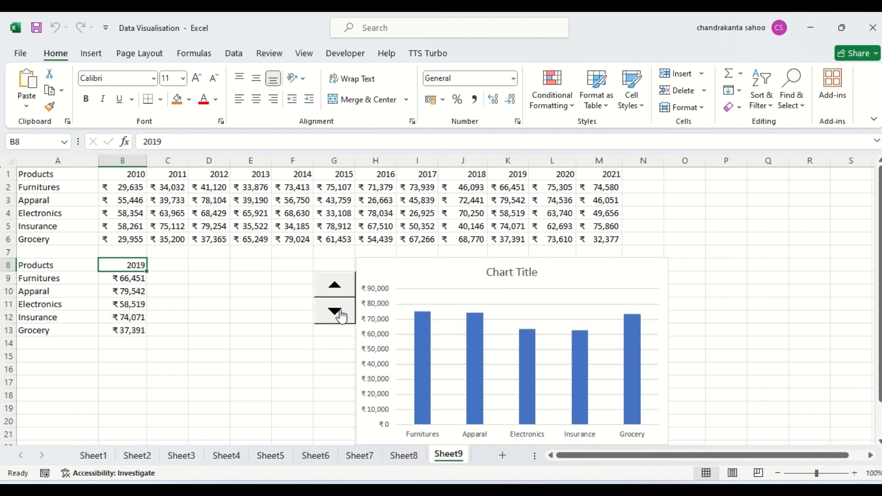
{"action": "left_click", "coordinate": [495, 271]}
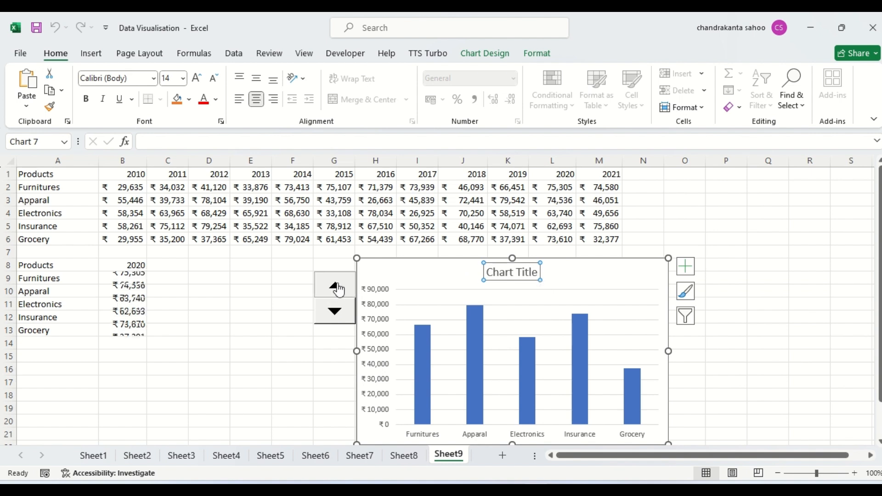
{"action": "left_click", "coordinate": [340, 312]}
{"action": "left_click", "coordinate": [341, 314]}
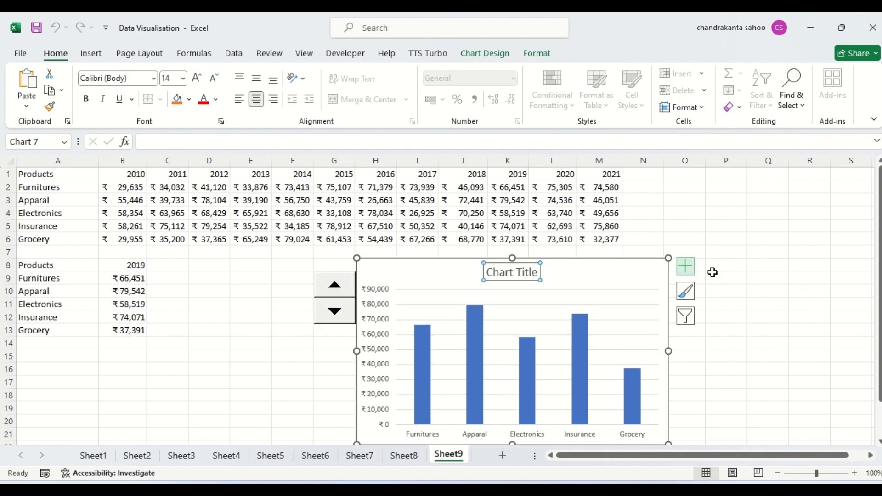
{"action": "left_click", "coordinate": [778, 293]}
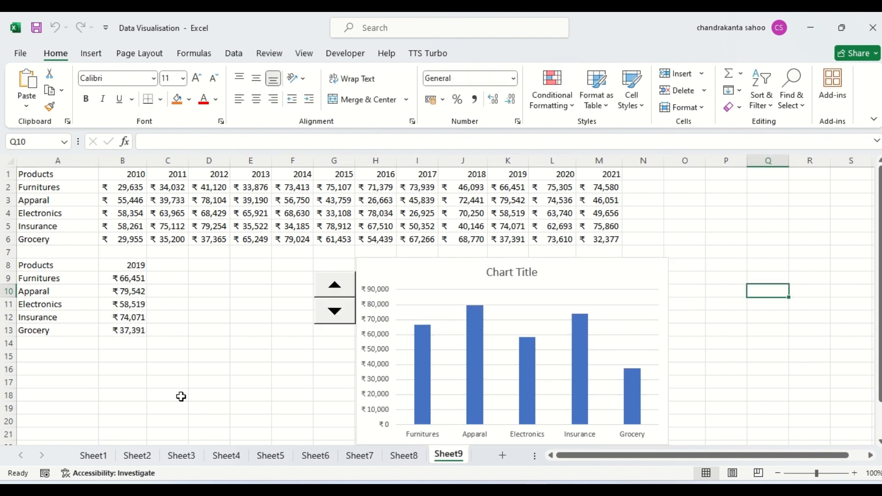
Enter the formula ="Producy Sales for Year"&2020 in cell A15 as the title text for the chart
{"action": "left_click", "coordinate": [68, 357]}
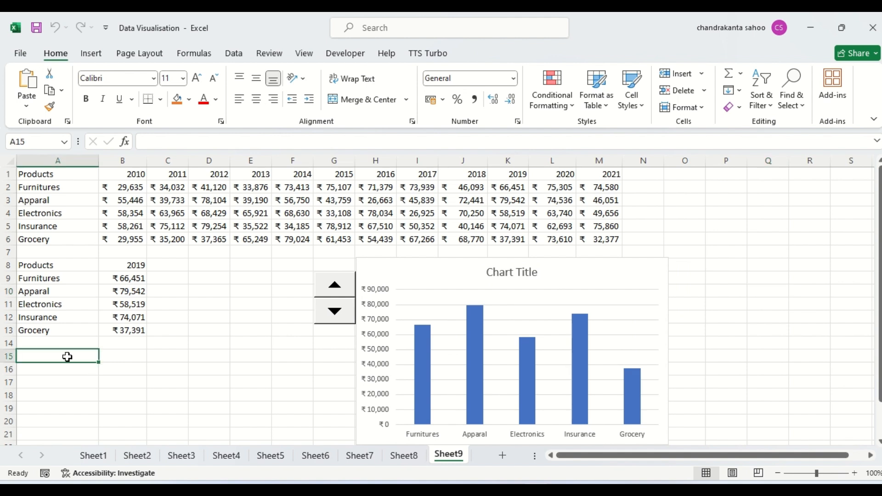
{"action": "type", "text": "="}
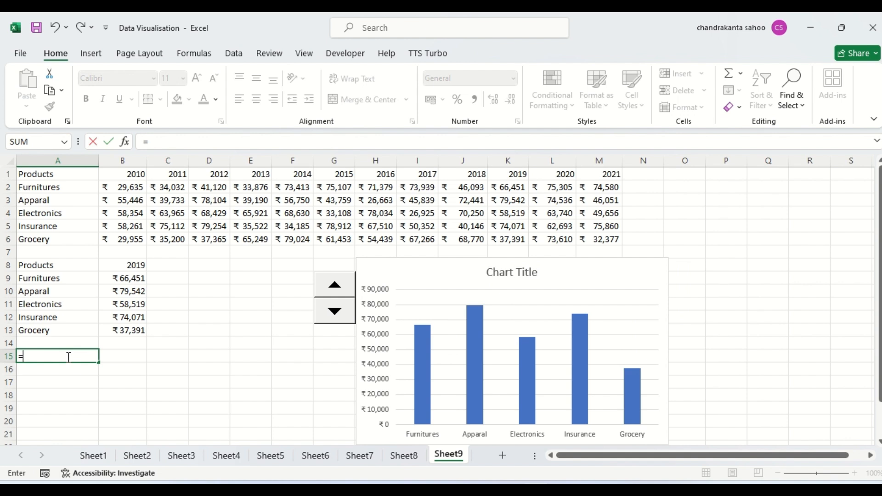
{"action": "type", "text": "\"Producy"}
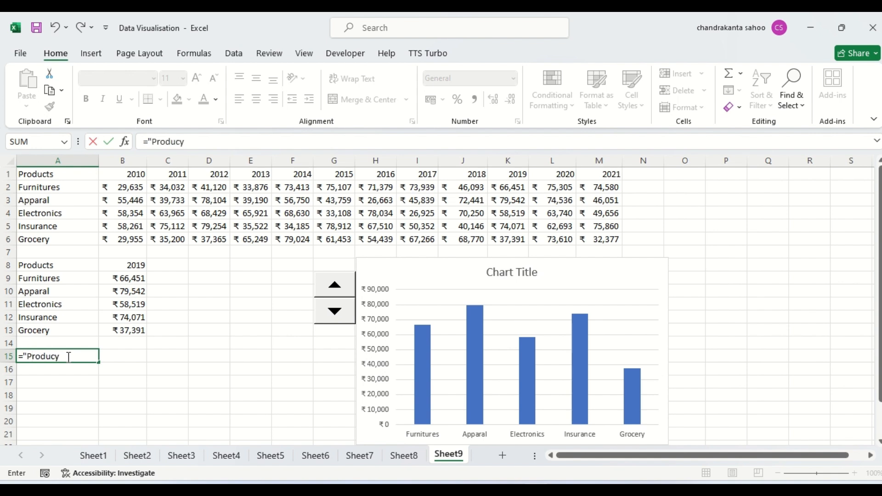
{"action": "type", "text": " Sales for Year"}
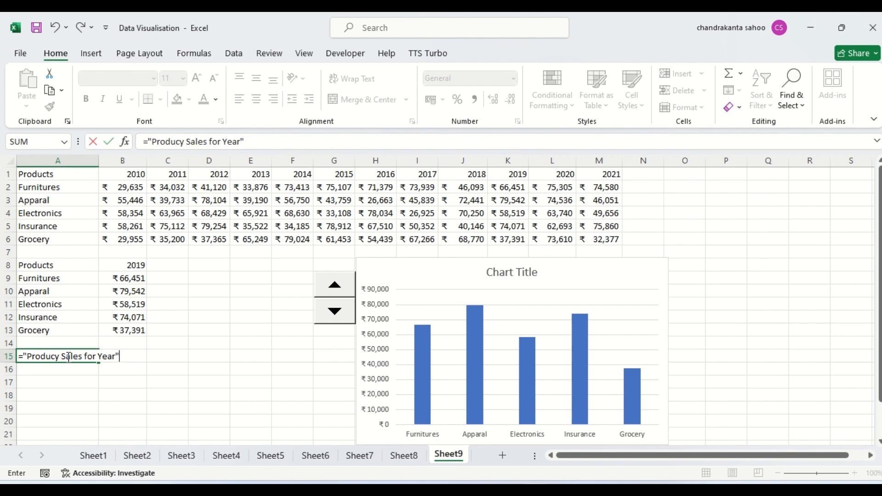
{"action": "type", "text": "&2020"}
{"action": "key", "text": "Return"}
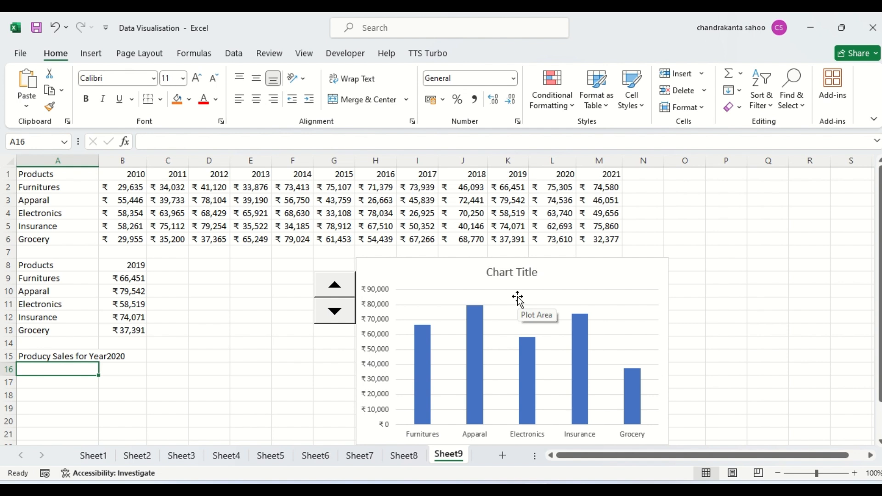
Try to clear the column chart's placeholder title and start a cell link for it
{"action": "left_click", "coordinate": [504, 276]}
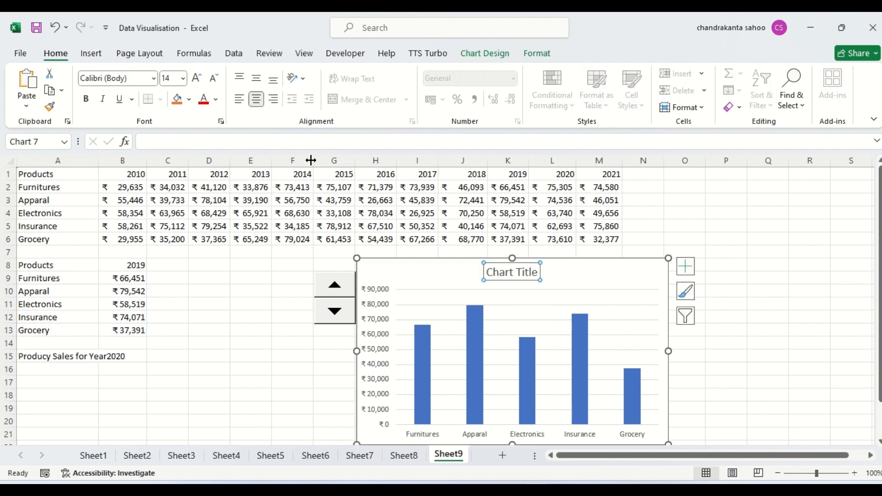
{"action": "left_click", "coordinate": [530, 273]}
{"action": "key", "text": "BackSpace"}
{"action": "key", "text": "BackSpace"}
{"action": "key", "text": "BackSpace"}
{"action": "key", "text": "BackSpace"}
{"action": "key", "text": "BackSpace"}
{"action": "key", "text": "BackSpace"}
{"action": "key", "text": "BackSpace"}
{"action": "key", "text": "BackSpace"}
{"action": "key", "text": "BackSpace"}
{"action": "key", "text": "BackSpace"}
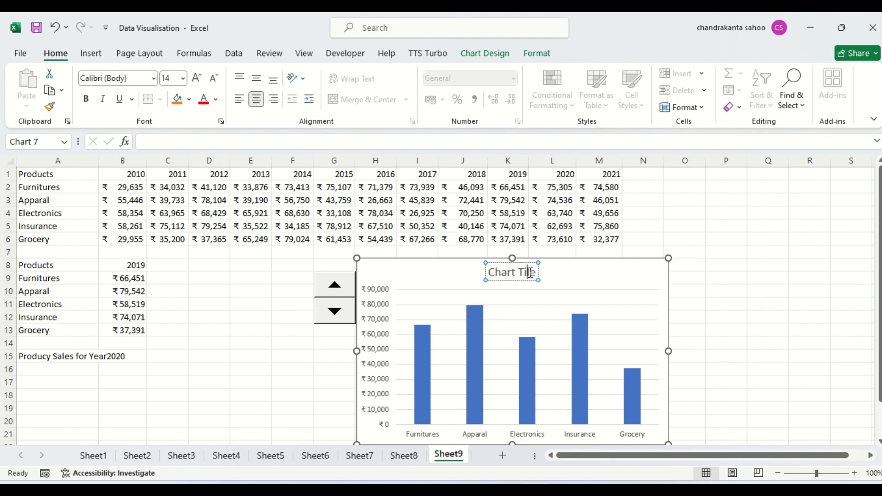
{"action": "key", "text": "Delete"}
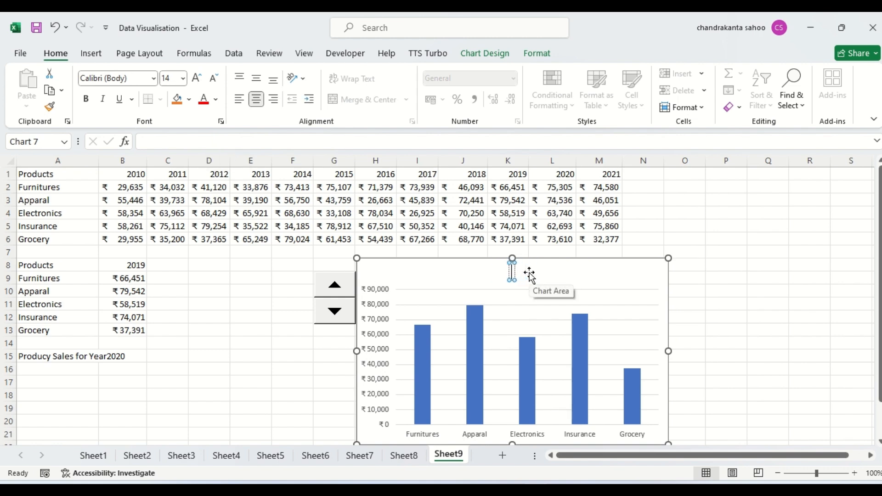
{"action": "left_click", "coordinate": [181, 138]}
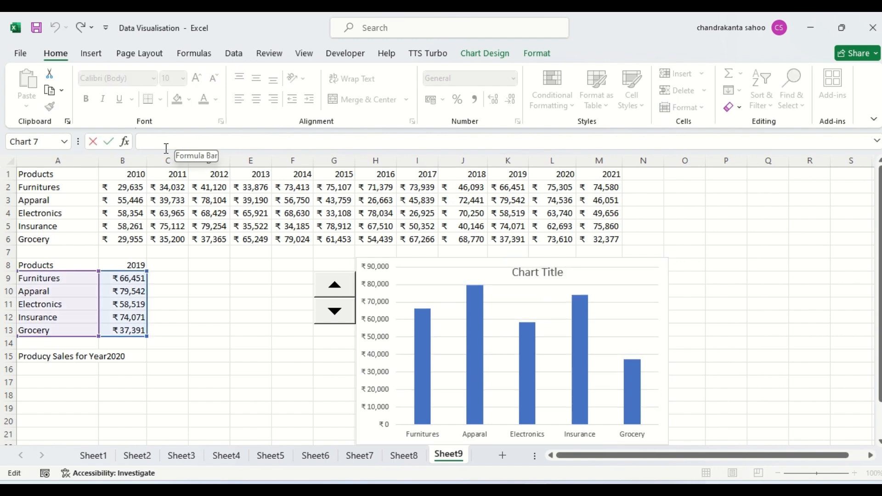
{"action": "left_click", "coordinate": [45, 357]}
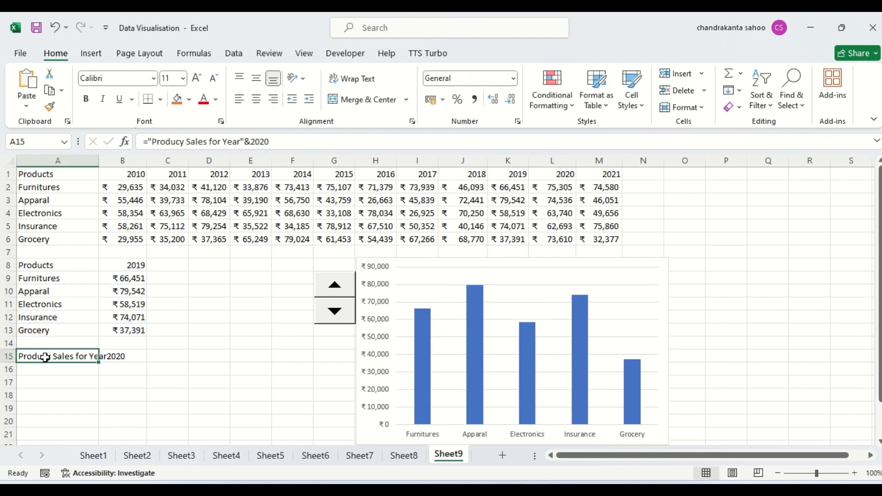
Extend the column chart upward to about row 7 and lower the plot area's upper edge to leave room for a title
{"action": "left_click", "coordinate": [475, 267]}
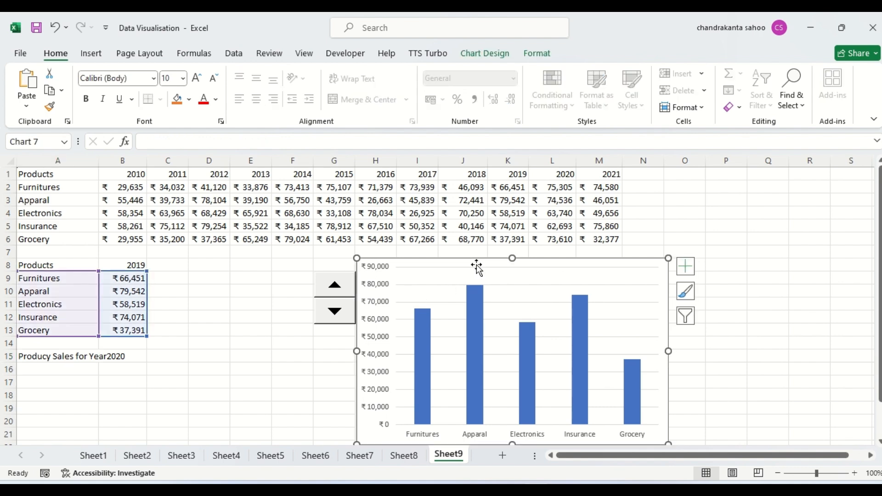
{"action": "double_click", "coordinate": [510, 276]}
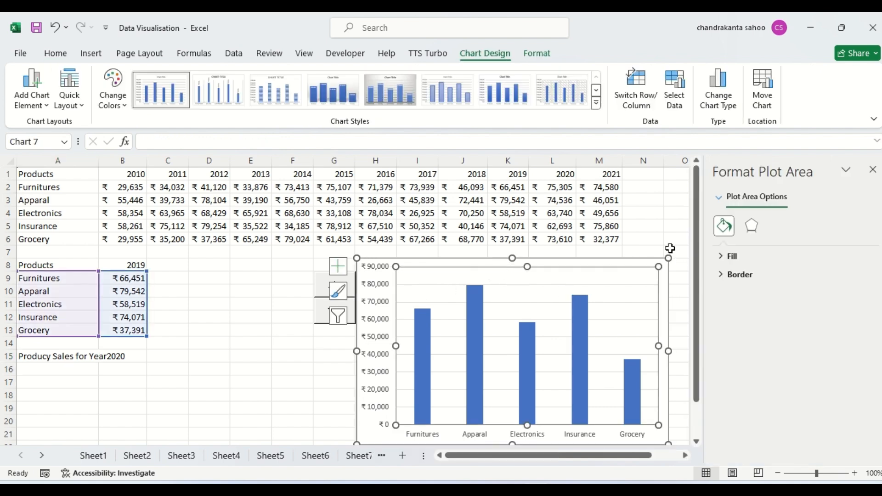
{"action": "left_click", "coordinate": [868, 171]}
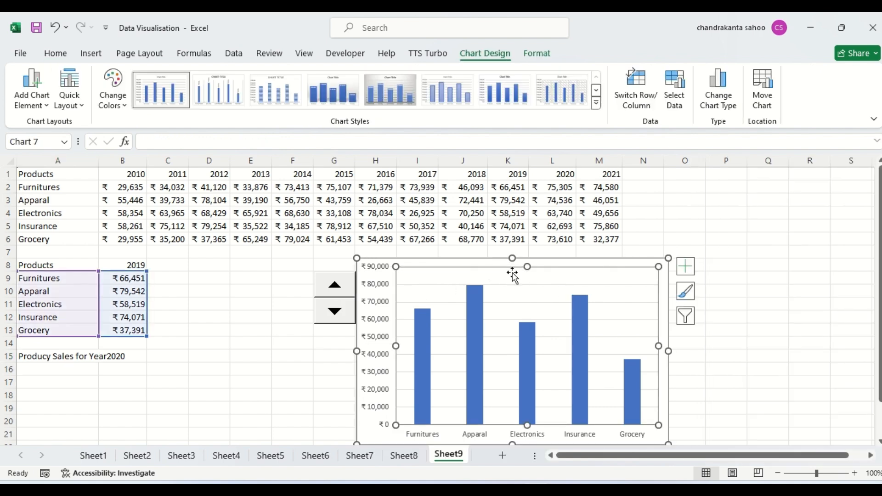
{"action": "left_click_drag", "start_coordinate": [513, 261], "coordinate": [515, 242]}
{"action": "left_click", "coordinate": [518, 251]}
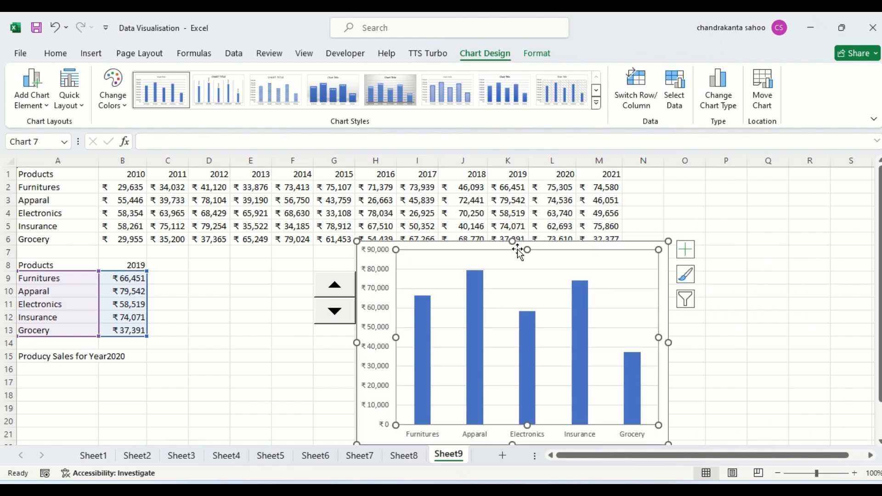
{"action": "left_click_drag", "start_coordinate": [528, 250], "coordinate": [527, 278]}
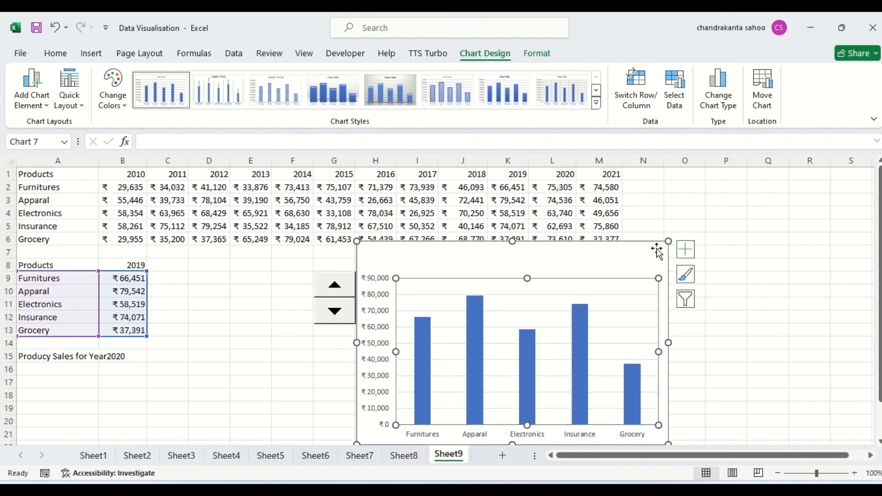
Add the Chart Title element back to the column chart
{"action": "left_click", "coordinate": [687, 252]}
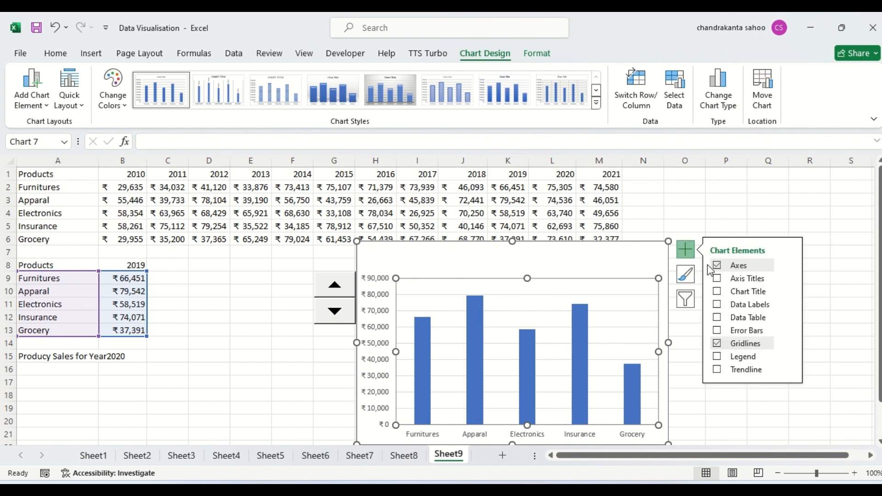
{"action": "left_click", "coordinate": [718, 279]}
{"action": "left_click", "coordinate": [718, 291]}
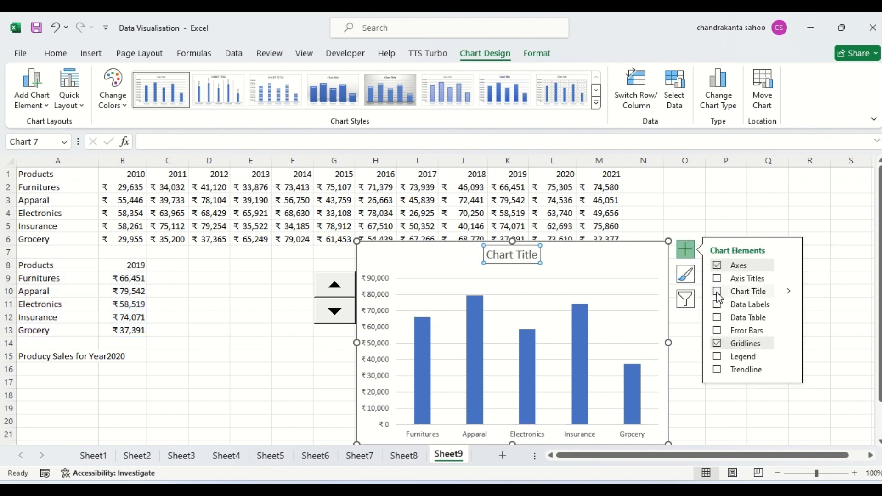
{"action": "double_click", "coordinate": [518, 253]}
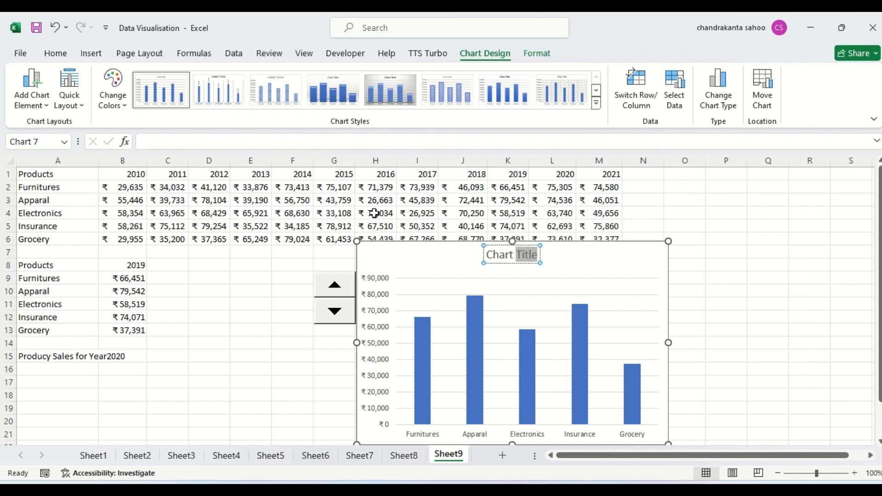
{"action": "key", "text": "ctrl+a"}
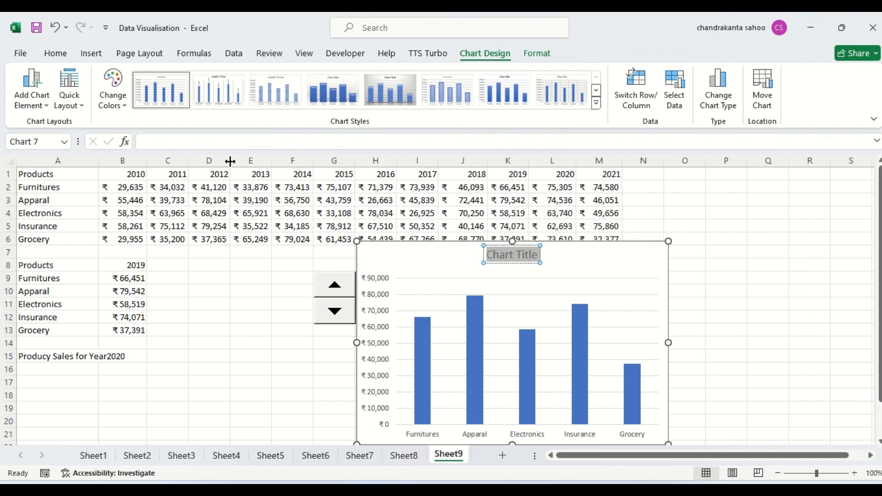
{"action": "left_click", "coordinate": [194, 144]}
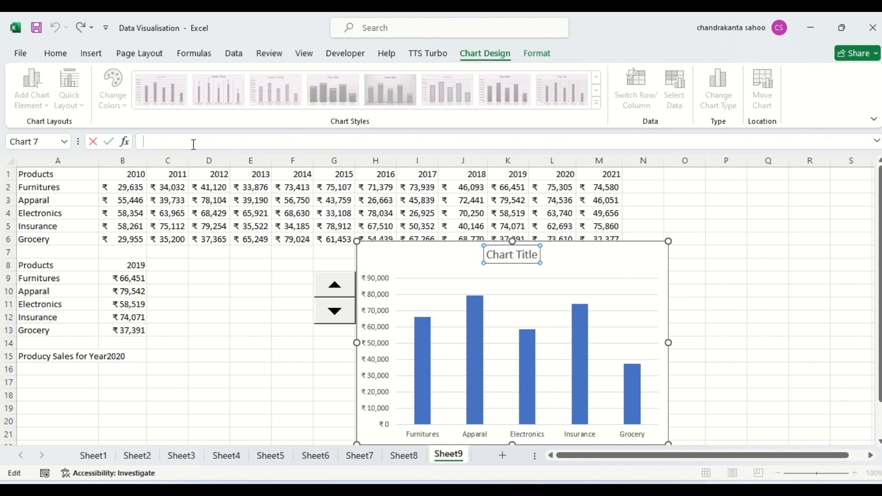
{"action": "left_click", "coordinate": [502, 254]}
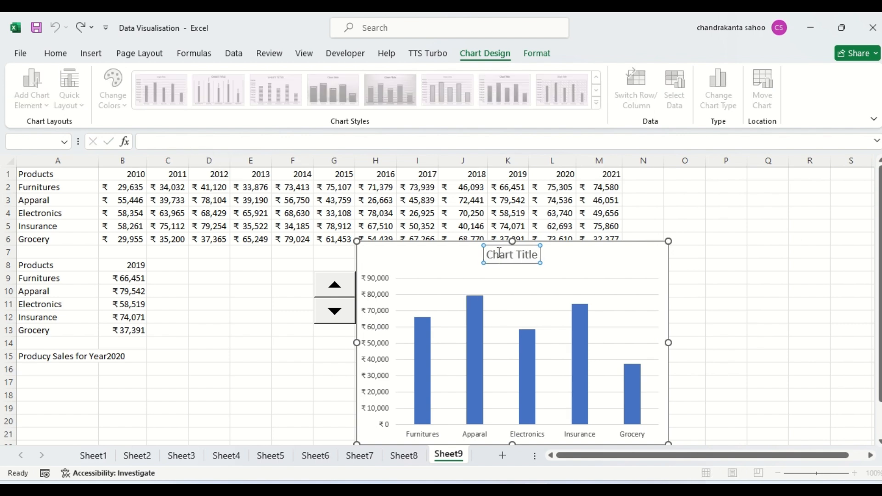
{"action": "left_click", "coordinate": [92, 357]}
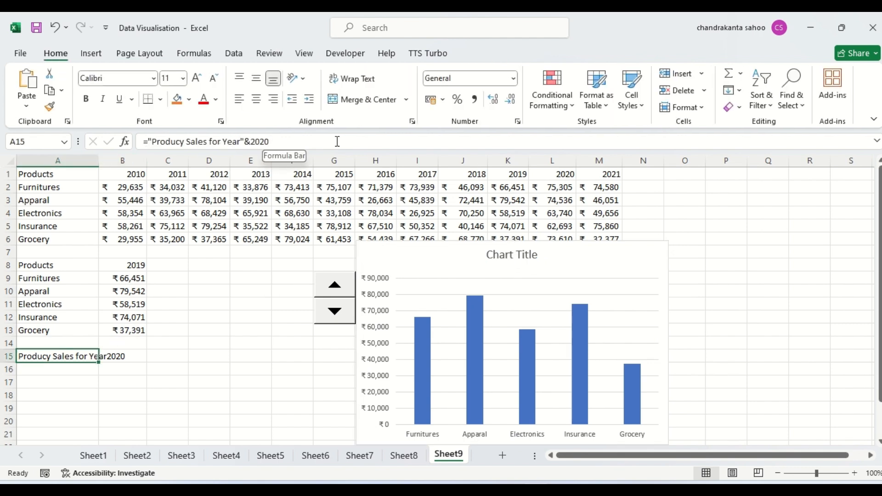
Link the chart title to cell A15 with the reference =Sheet9!$A$15
{"action": "left_click", "coordinate": [520, 248]}
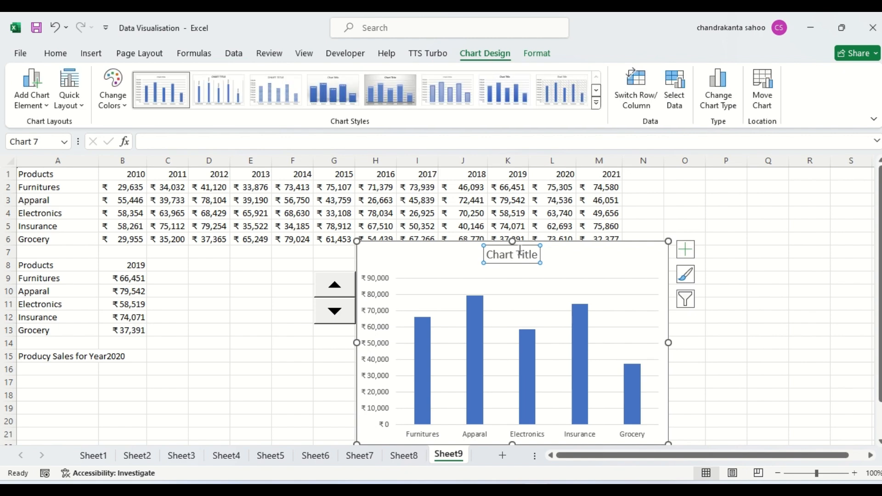
{"action": "left_click", "coordinate": [556, 250]}
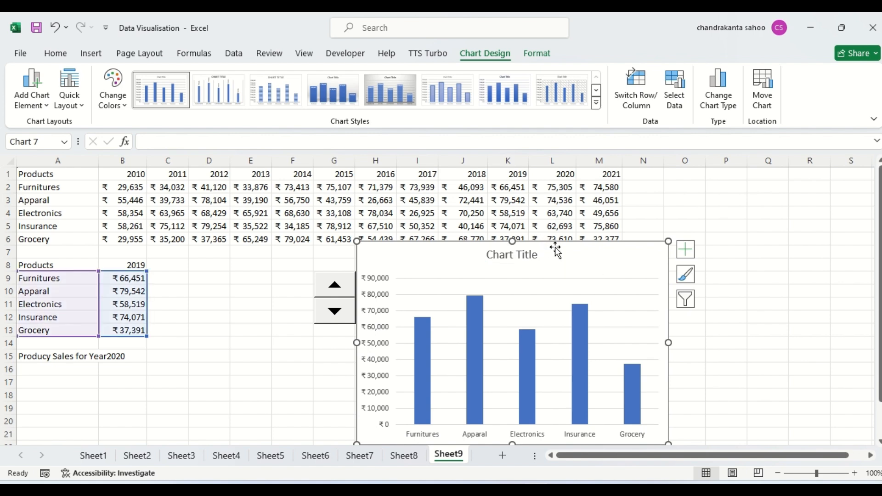
{"action": "left_click", "coordinate": [523, 258]}
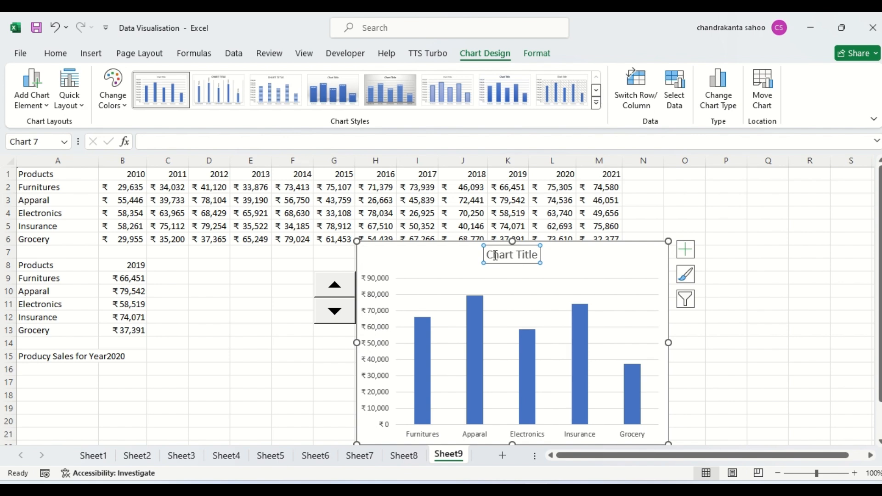
{"action": "left_click", "coordinate": [207, 137]}
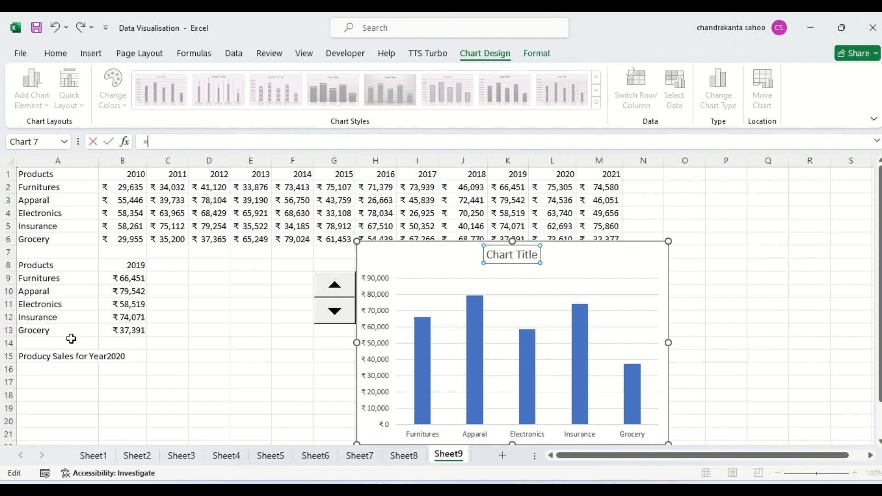
{"action": "left_click", "coordinate": [59, 357]}
{"action": "key", "text": "Return"}
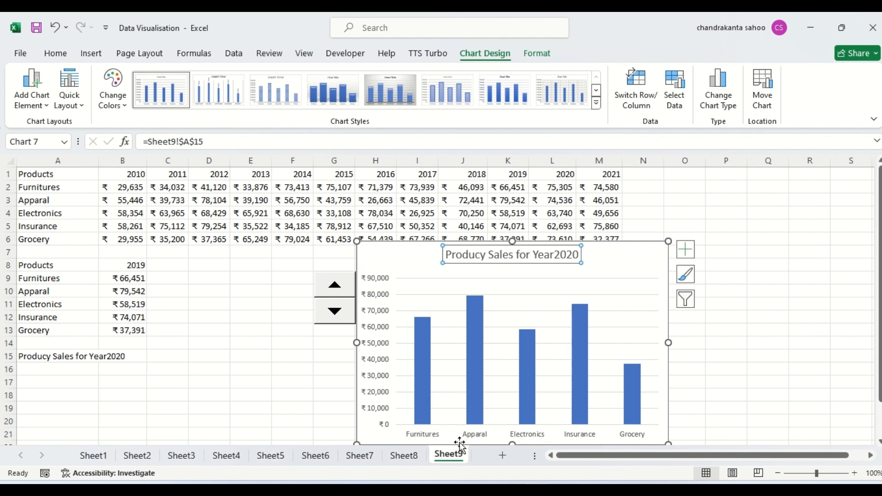
Step the year in B8 up and down with the spin button to check whether the chart title follows
{"action": "left_click", "coordinate": [208, 374]}
{"action": "left_click", "coordinate": [136, 266]}
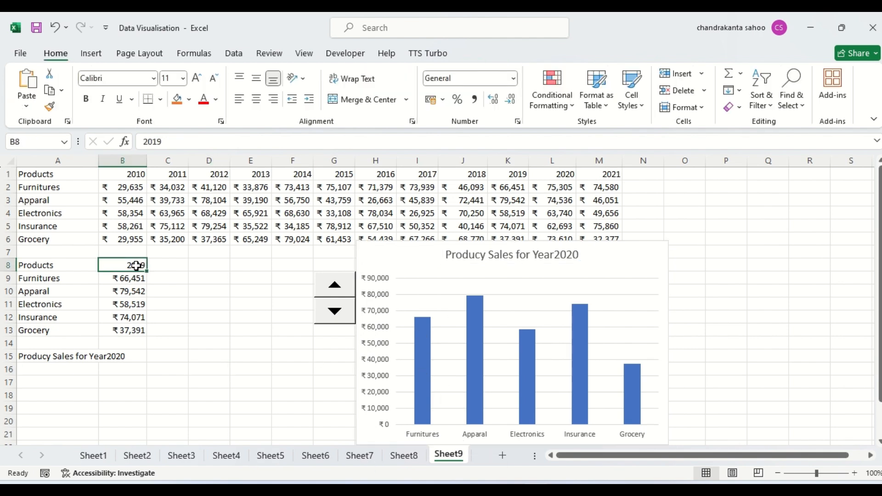
{"action": "left_click", "coordinate": [339, 294]}
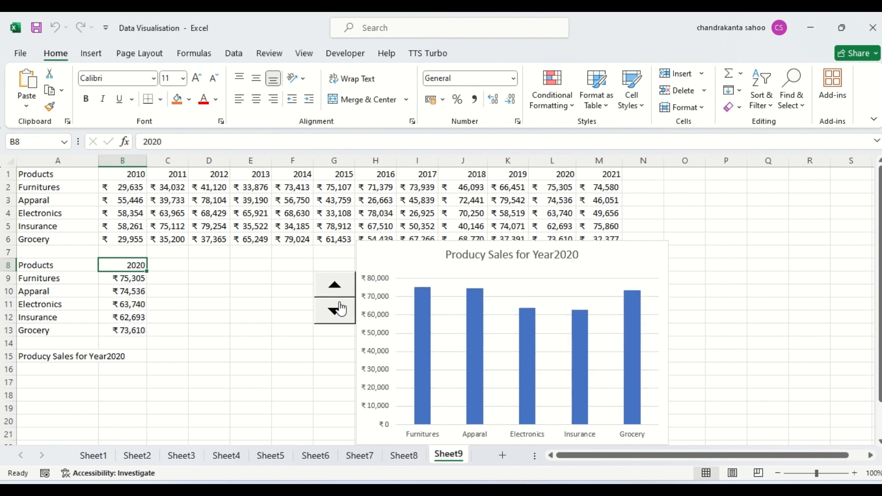
{"action": "left_click", "coordinate": [338, 311]}
{"action": "left_click", "coordinate": [341, 298]}
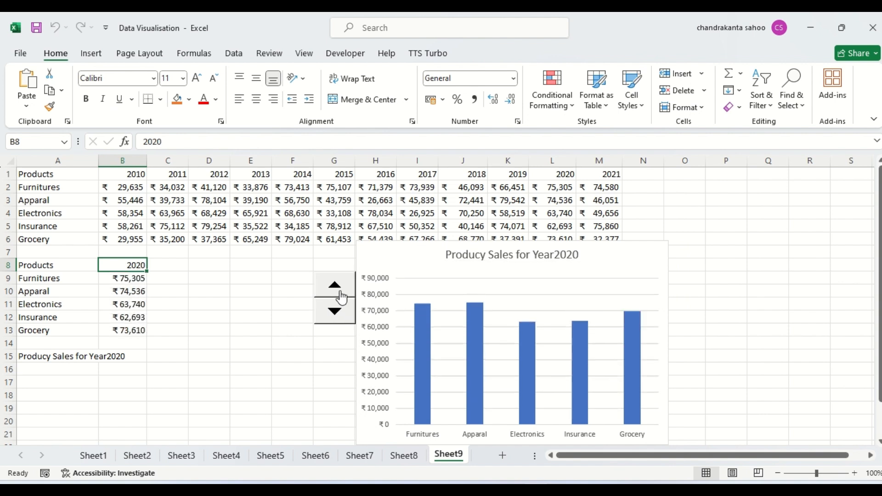
Replace the fixed year in A15's title formula with a reference to B8, giving ="Producy Sales for Year"&B8
{"action": "left_click", "coordinate": [118, 357]}
{"action": "left_click", "coordinate": [50, 359]}
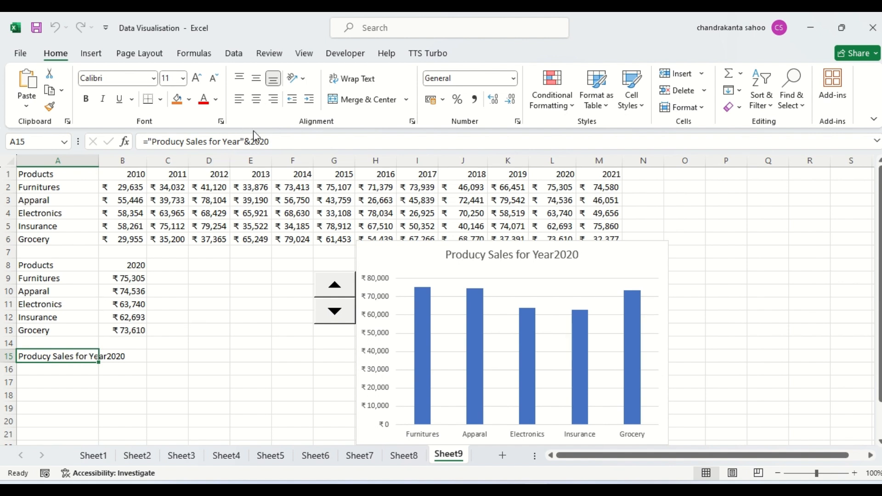
{"action": "left_click", "coordinate": [276, 139]}
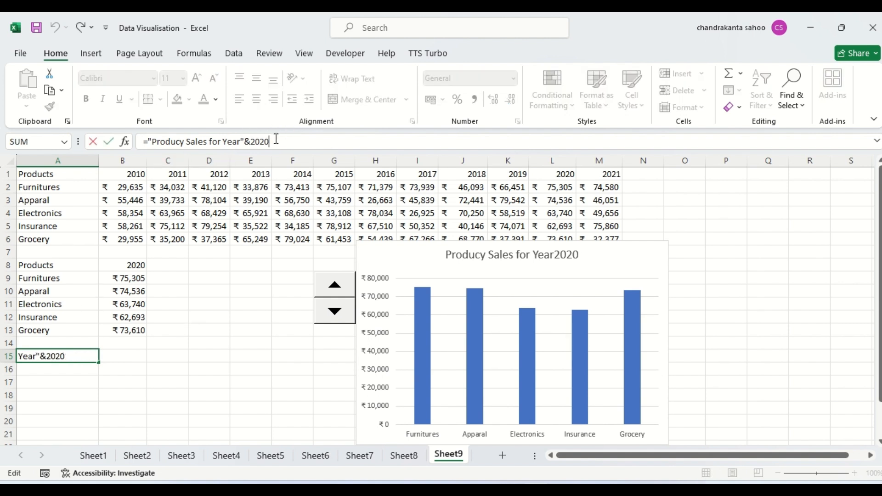
{"action": "left_click", "coordinate": [248, 370]}
{"action": "left_click", "coordinate": [57, 357]}
{"action": "double_click", "coordinate": [57, 357]}
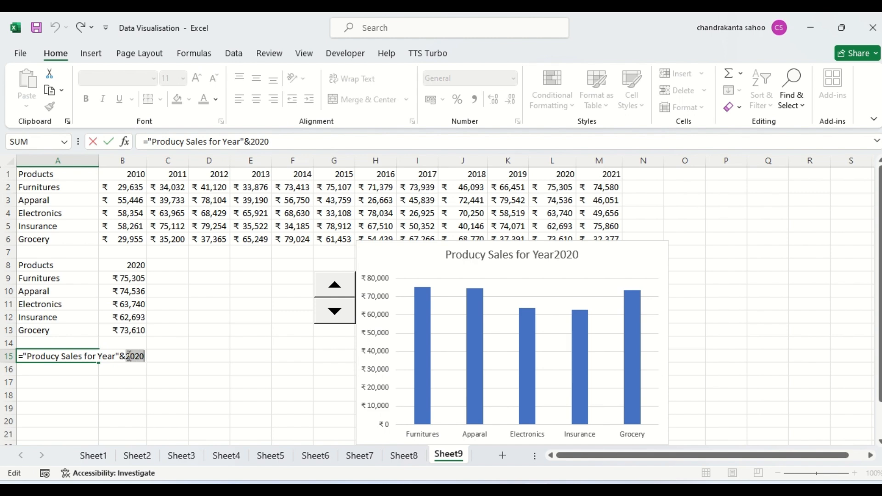
{"action": "left_click", "coordinate": [136, 267]}
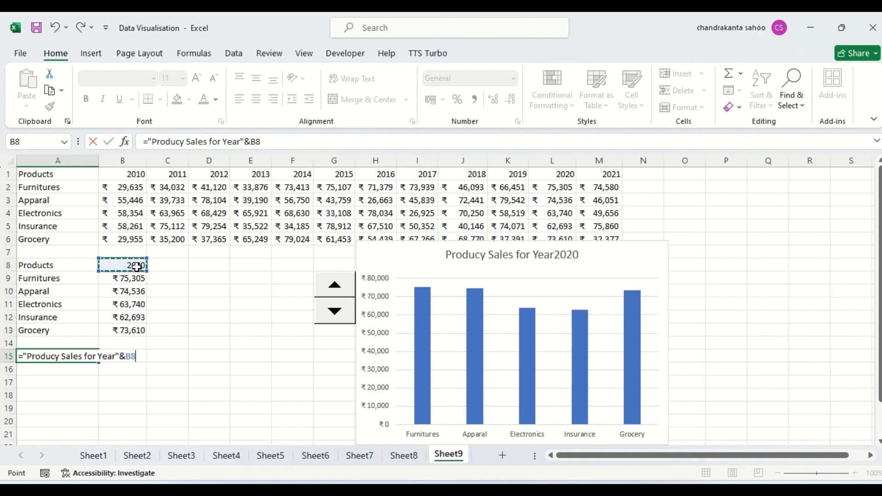
{"action": "key", "text": "Return"}
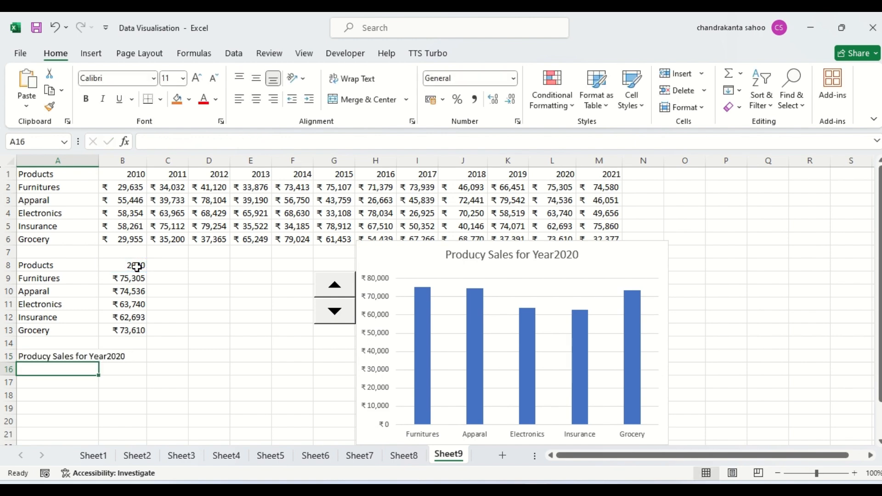
Check the title formula in A15 and the cell reference linked to the chart title
{"action": "left_click", "coordinate": [60, 356]}
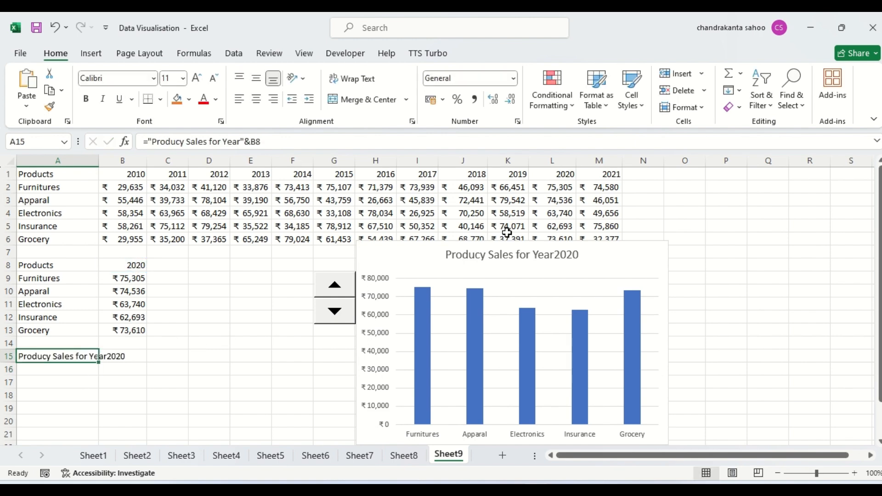
{"action": "left_click", "coordinate": [482, 256]}
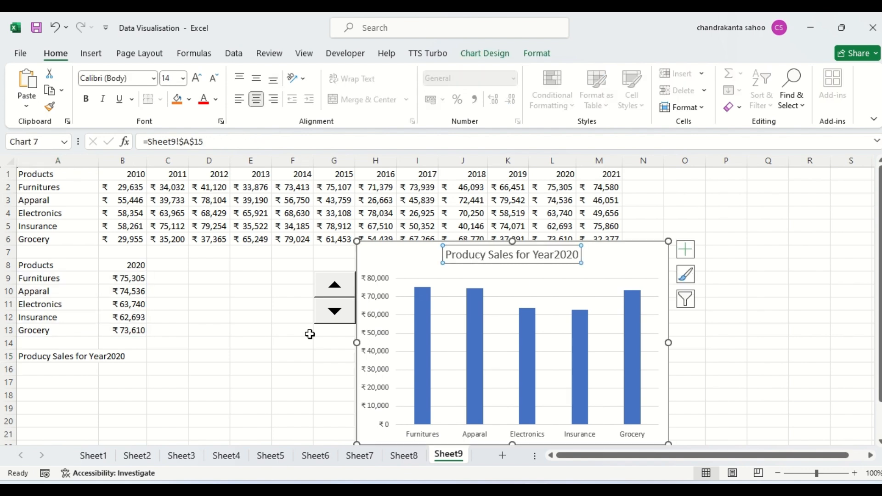
{"action": "left_click", "coordinate": [114, 355]}
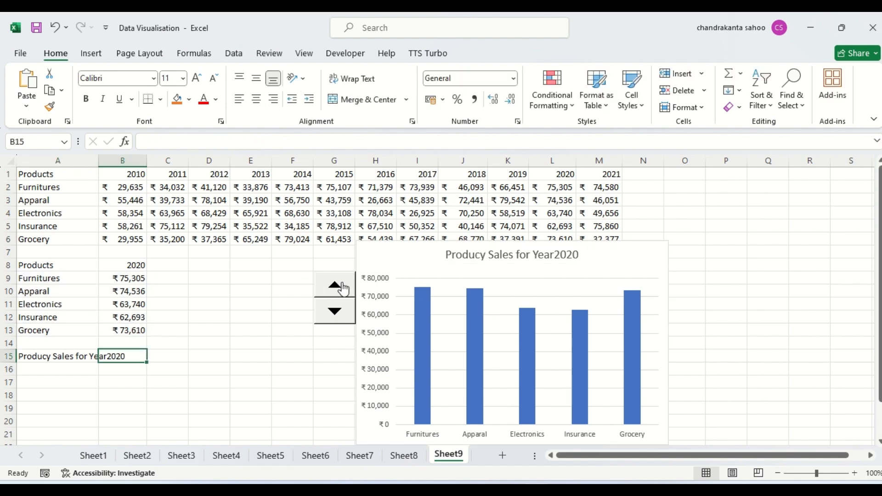
Step the year in B8 down to 2018 with the spin button and check the title text in A15 against the chart
{"action": "left_click", "coordinate": [344, 315]}
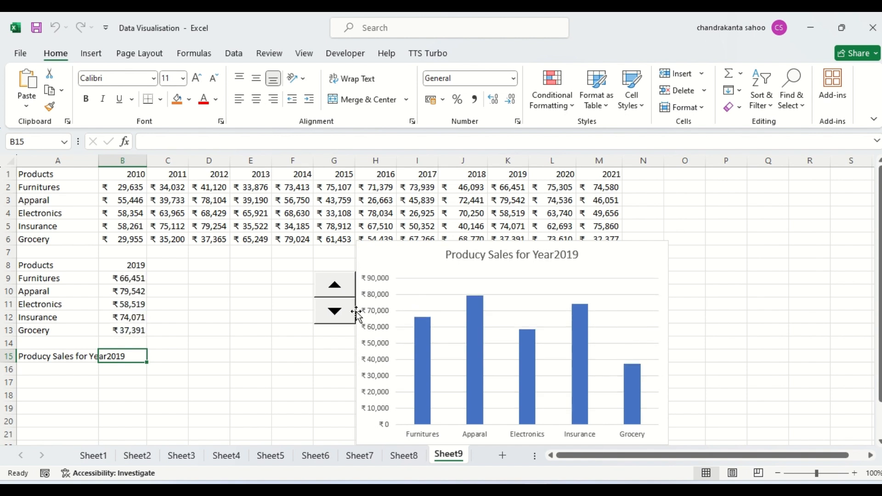
{"action": "left_click", "coordinate": [337, 318]}
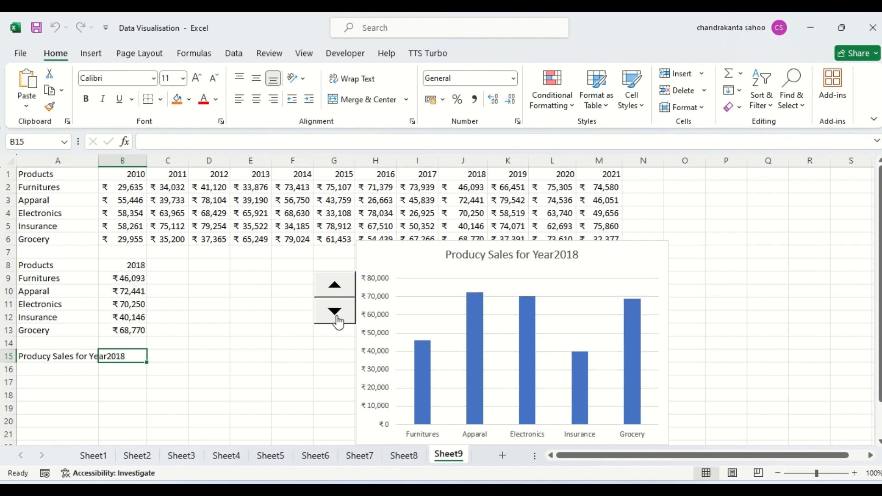
{"action": "double_click", "coordinate": [106, 355]}
{"action": "left_click", "coordinate": [64, 355]}
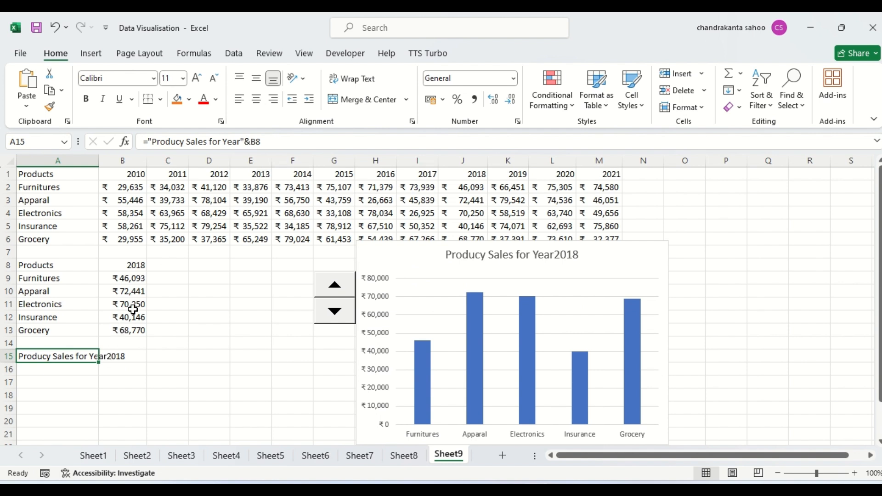
{"action": "left_click", "coordinate": [219, 317]}
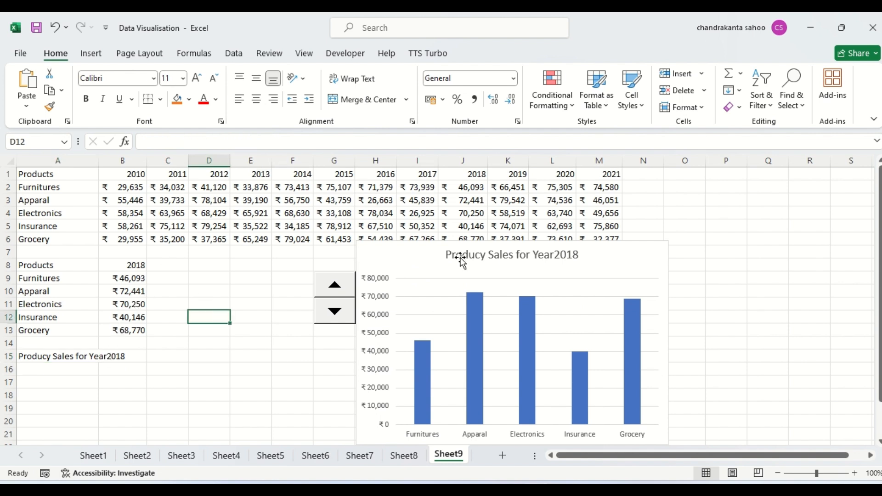
Correct the misspelled word in A15's title formula so that it reads ="Product Sales for Year"&B8
{"action": "left_click", "coordinate": [54, 358]}
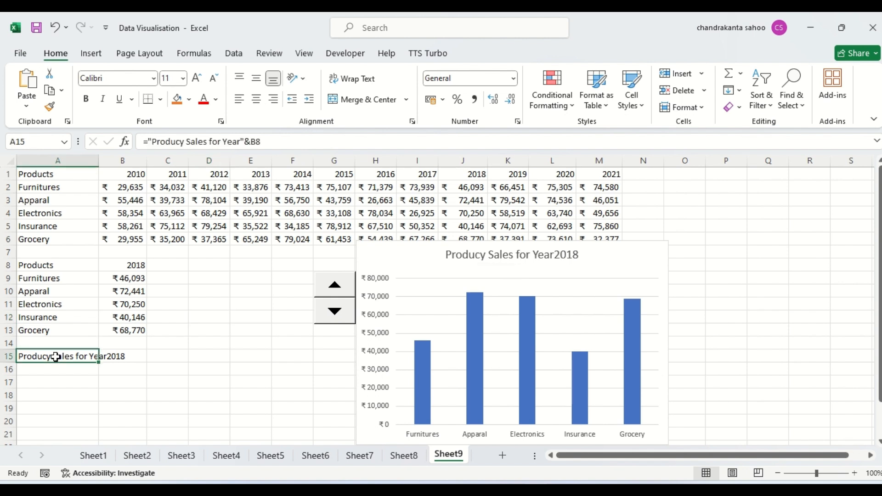
{"action": "double_click", "coordinate": [49, 357]}
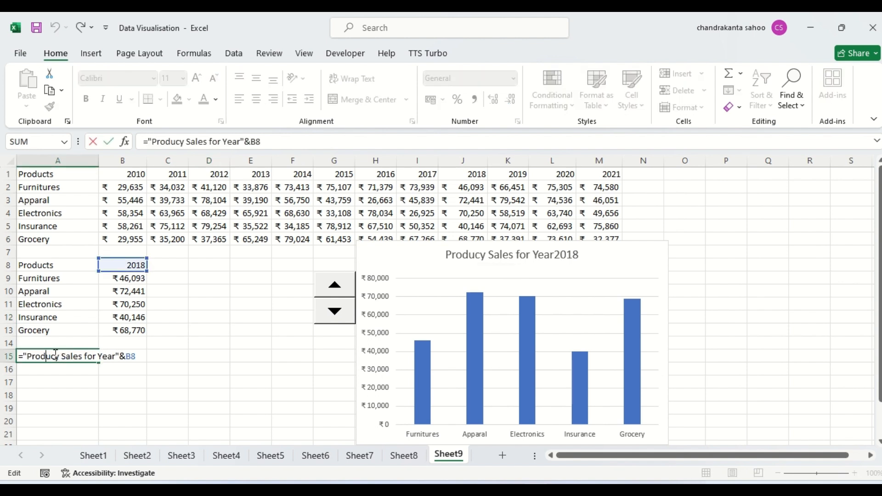
{"action": "key", "text": "BackSpace"}
{"action": "type", "text": "t"}
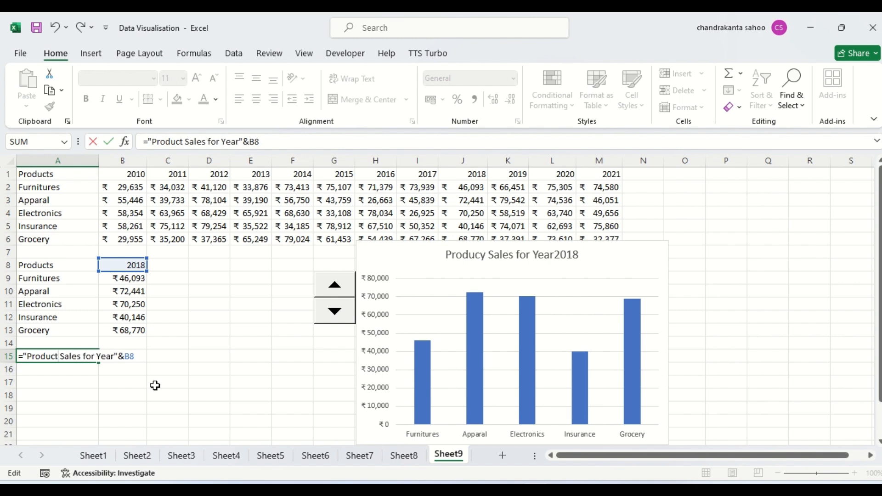
{"action": "left_click", "coordinate": [728, 315]}
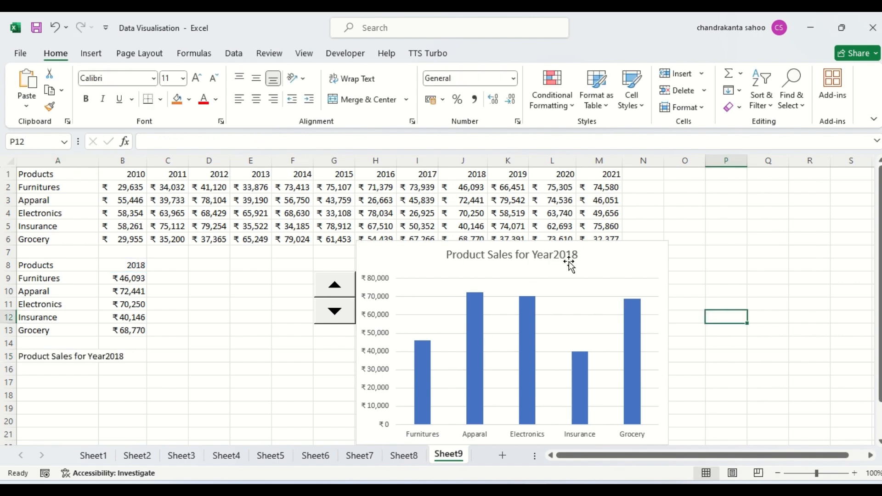
Test the linked chart by stepping the year up to 2020 and back down to 2014 with the spin button
{"action": "left_click", "coordinate": [336, 289]}
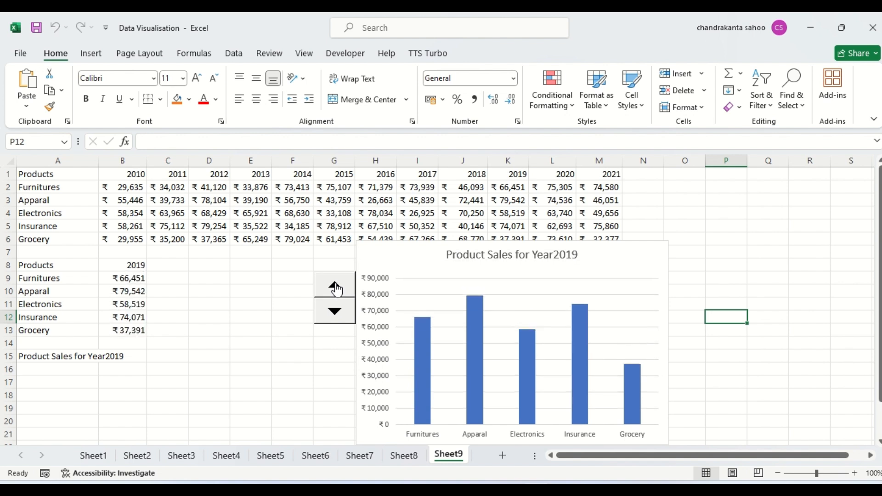
{"action": "left_click", "coordinate": [336, 287]}
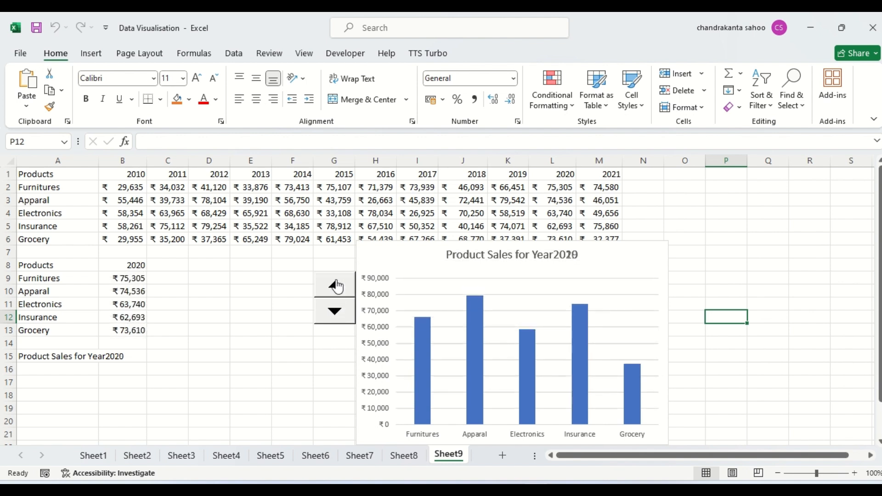
{"action": "left_click", "coordinate": [335, 311]}
{"action": "left_click", "coordinate": [335, 312]}
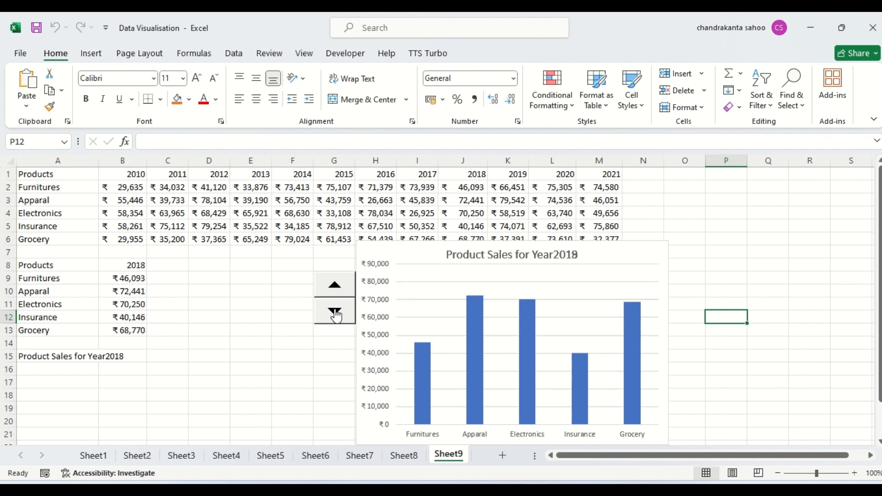
{"action": "left_click", "coordinate": [335, 312]}
{"action": "left_click", "coordinate": [335, 311]}
{"action": "left_click", "coordinate": [336, 311]}
{"action": "left_click", "coordinate": [336, 312]}
{"action": "left_click", "coordinate": [733, 254]}
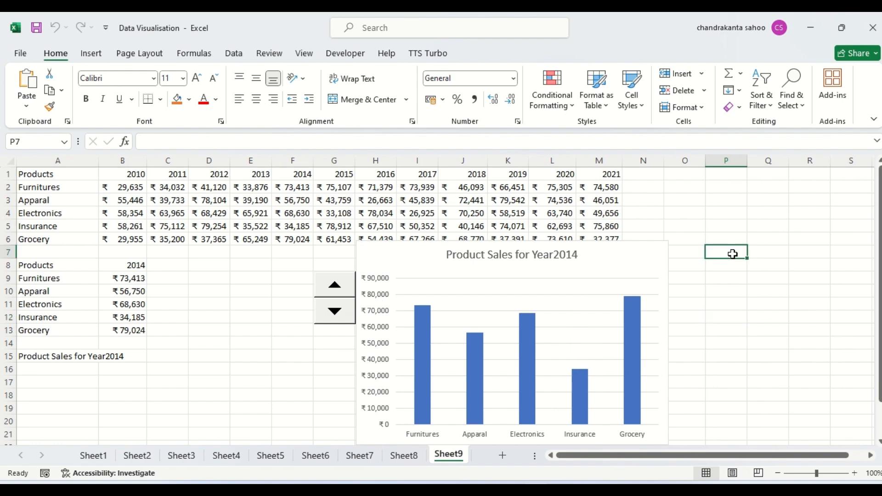